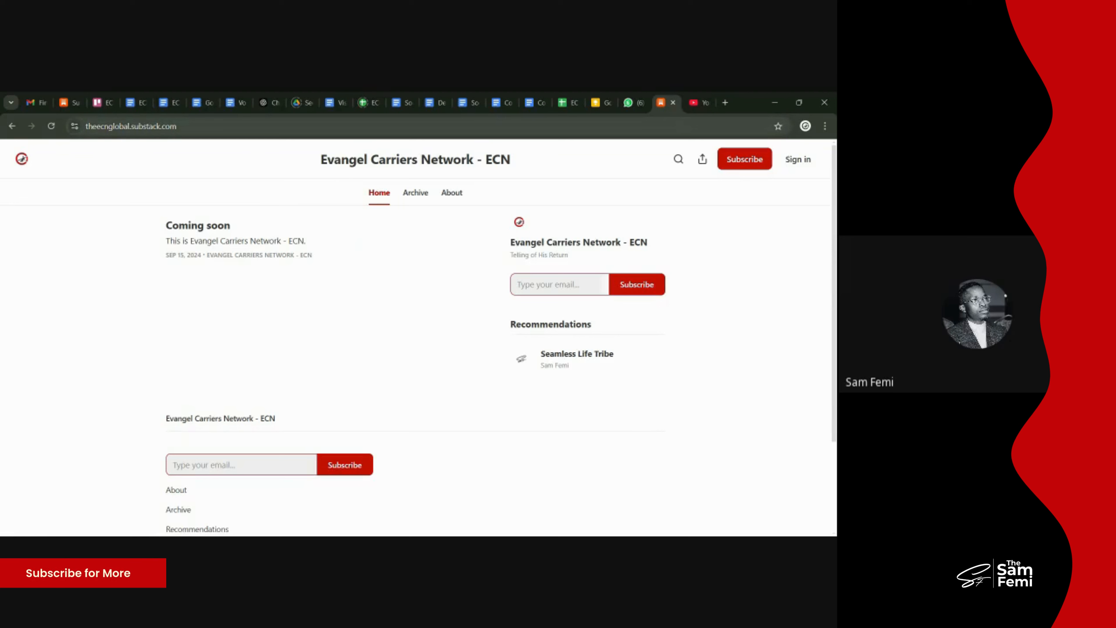
Step: Request a sign-in to the Evangel Carriers Network - ECN publication with the account's e-mail address
click(131, 126)
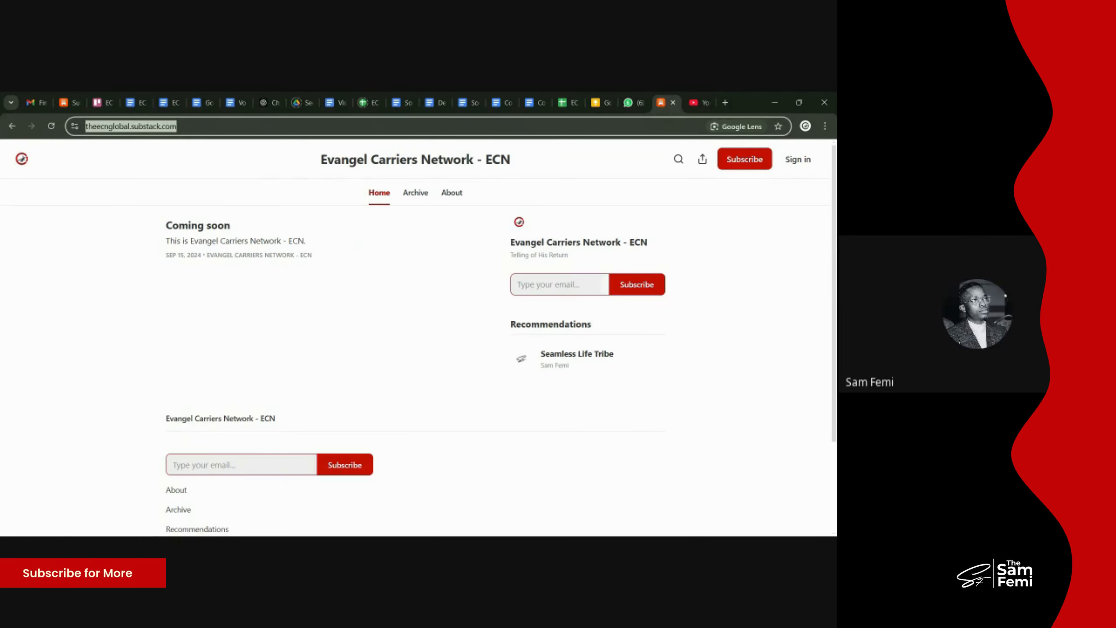
click(793, 158)
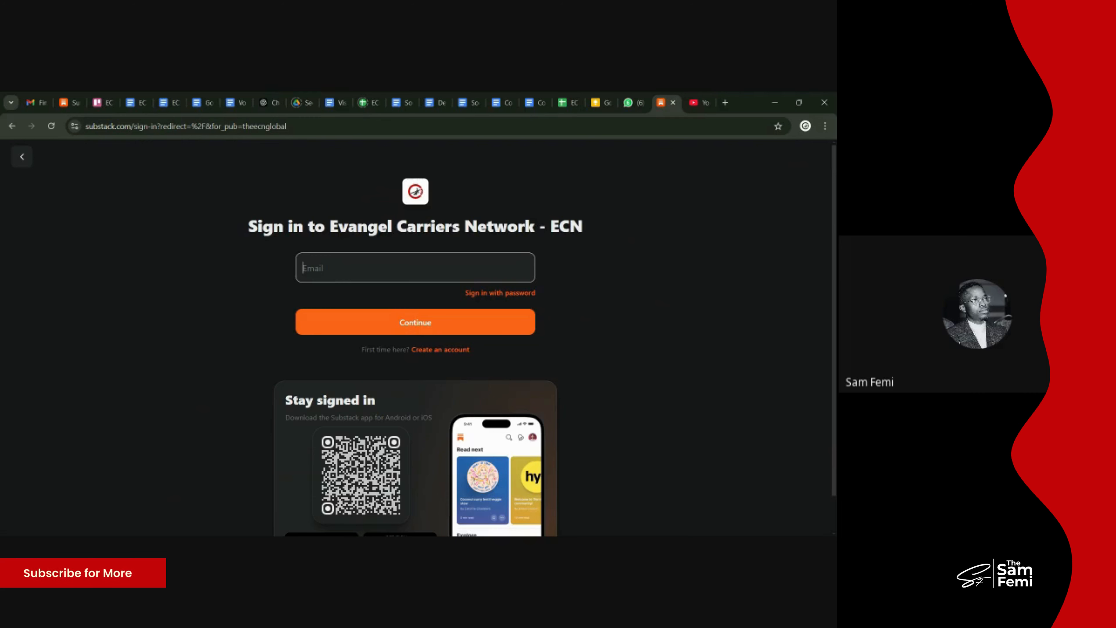
key(ctrl+v)
click(468, 333)
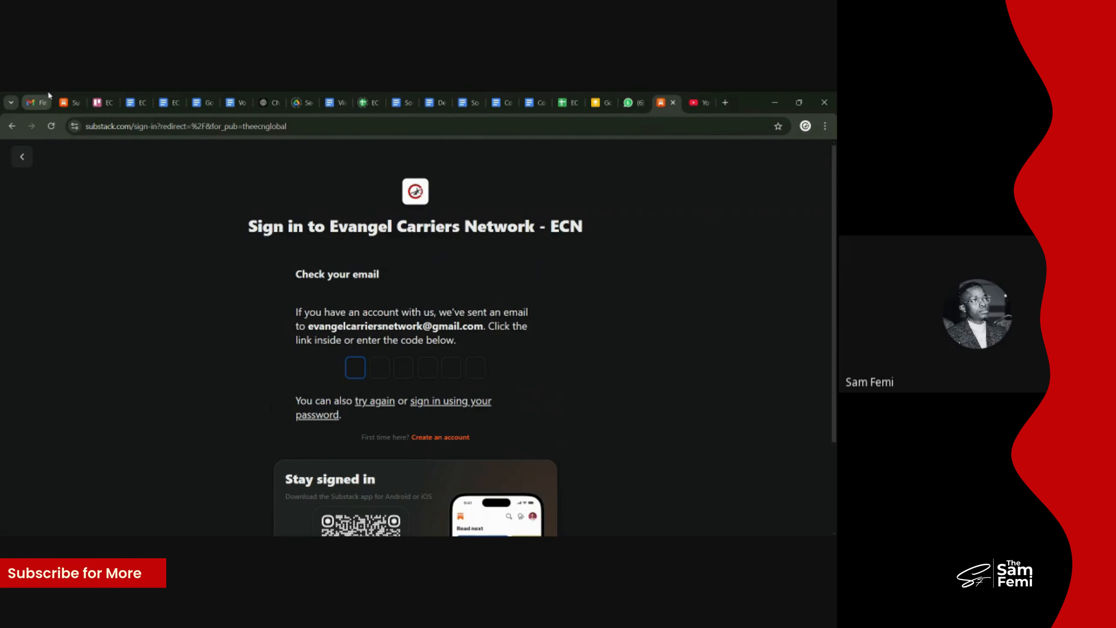
Step: Copy the verification code from the Substack sign-in e-mail in Gmail and enter it on the Substack sign-in page
click(36, 102)
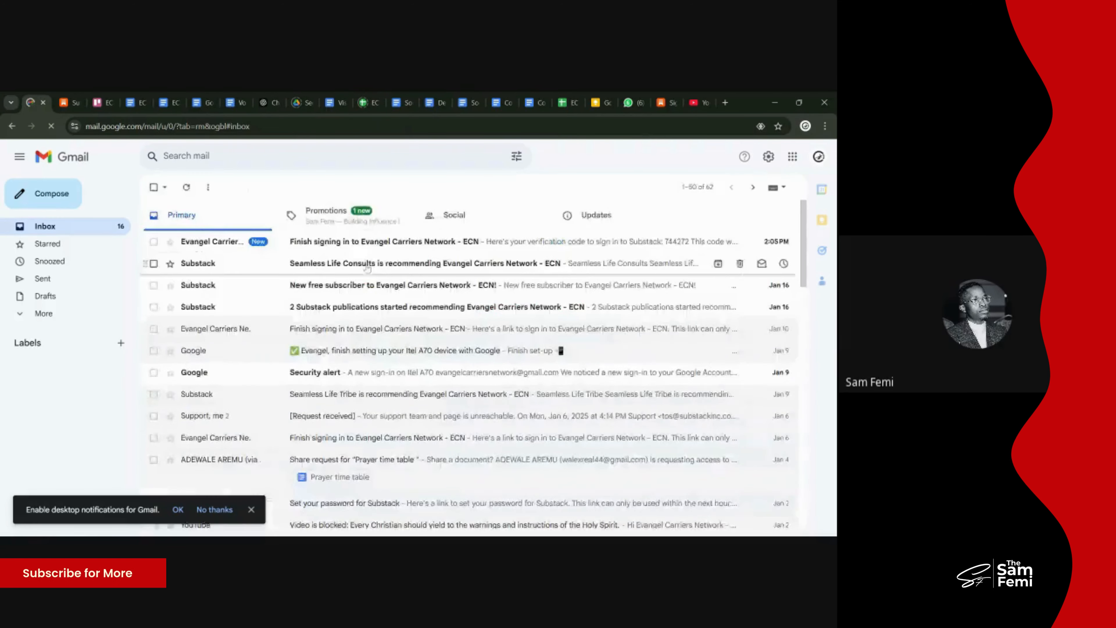
click(515, 244)
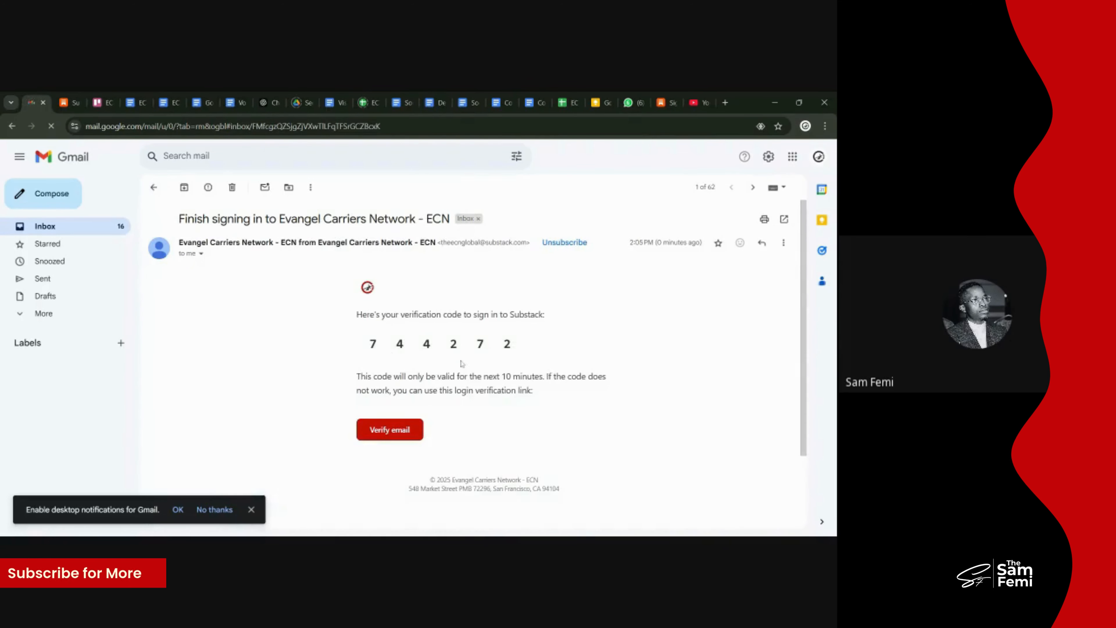
mouse_move(357, 345)
mouse_down()
mouse_move(516, 359)
mouse_move(354, 346)
mouse_up()
click(354, 345)
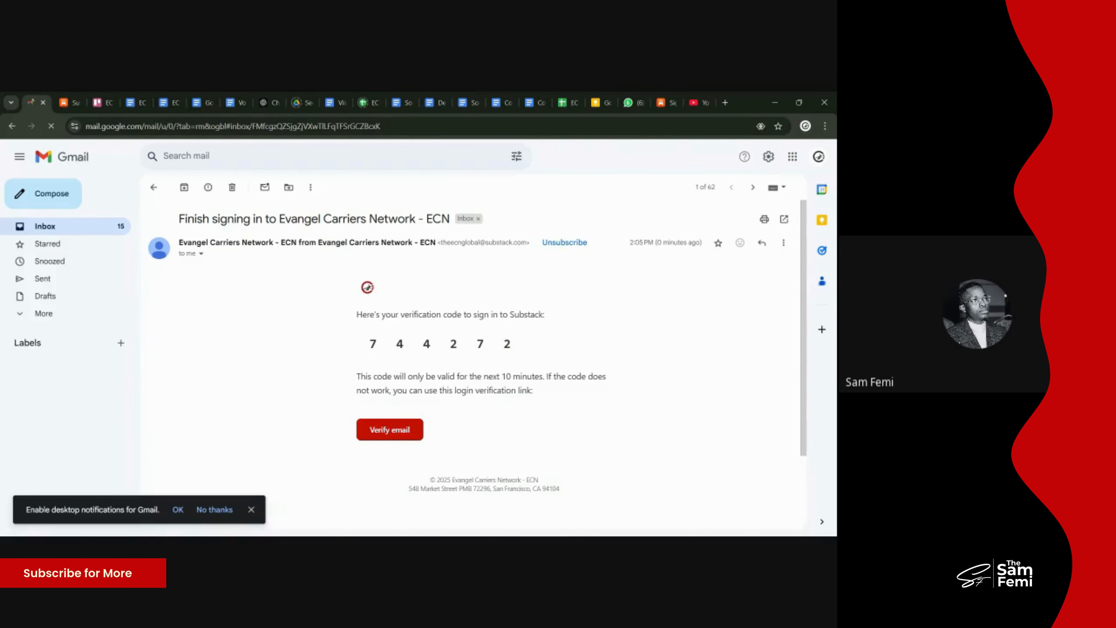
drag(504, 346, 531, 346)
key(ctrl+c)
click(370, 346)
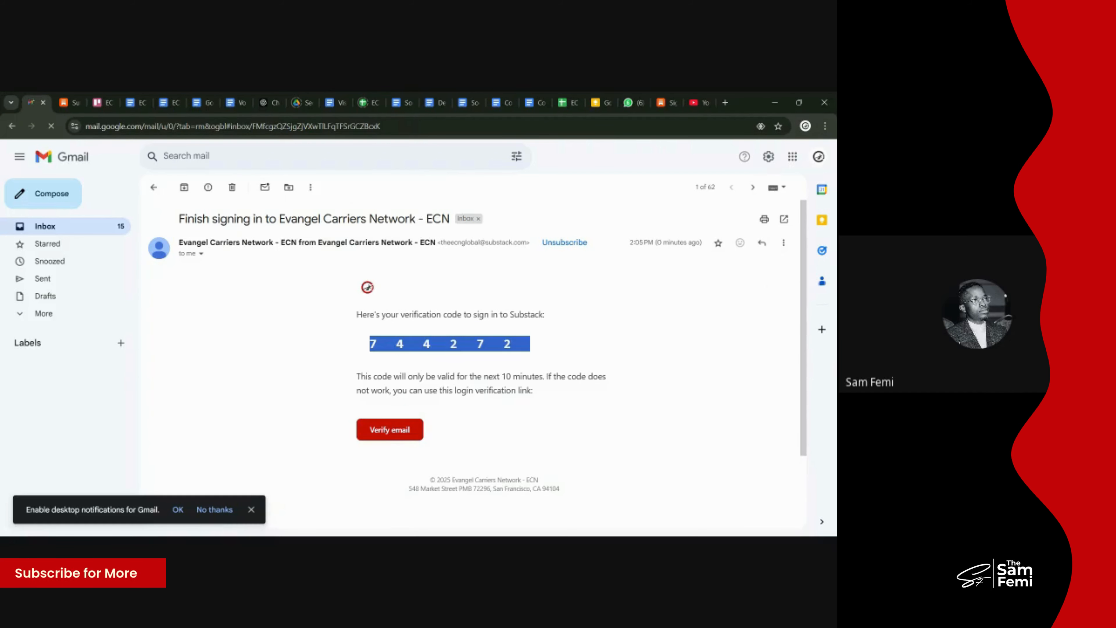
click(671, 98)
key(ctrl+v)
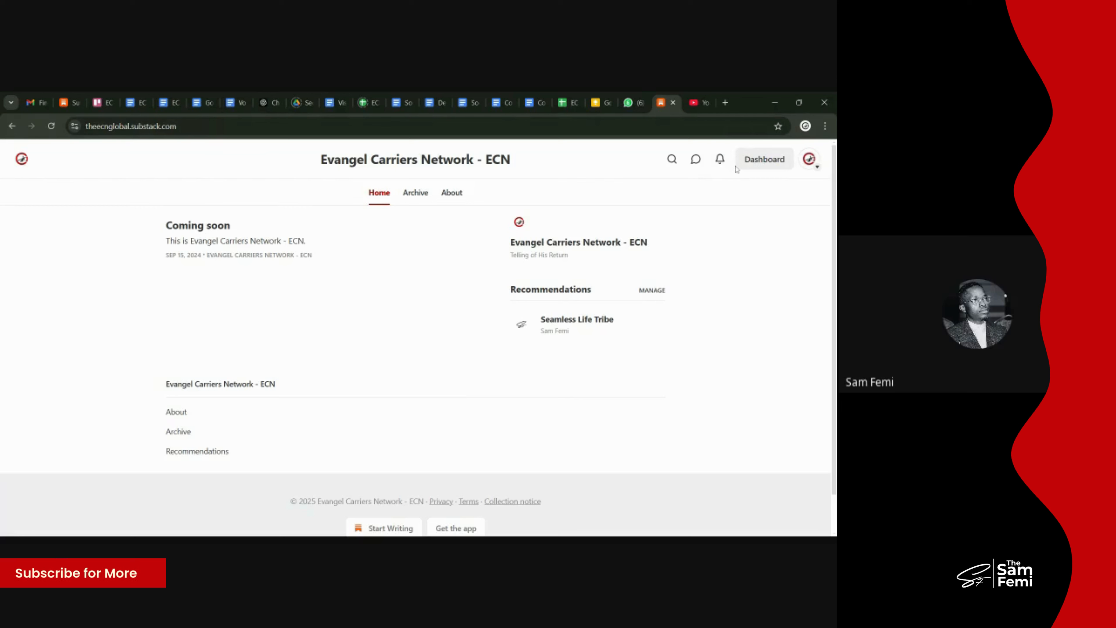
Step: Open the publication's dashboard, dismiss the welcome checklist and look over the overview
click(758, 163)
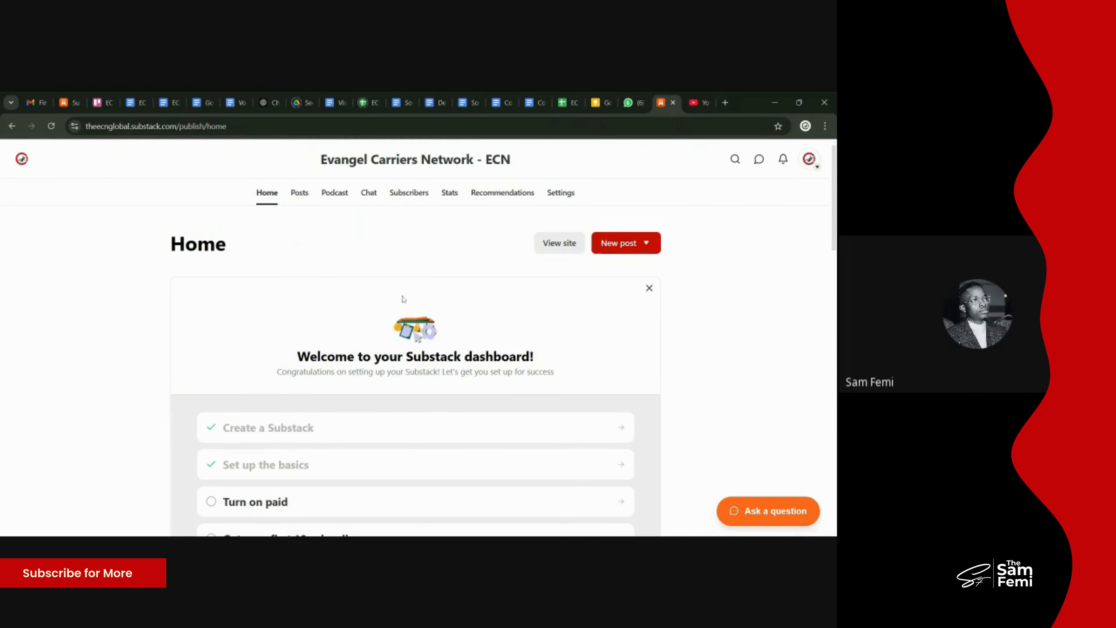
click(649, 288)
click(400, 324)
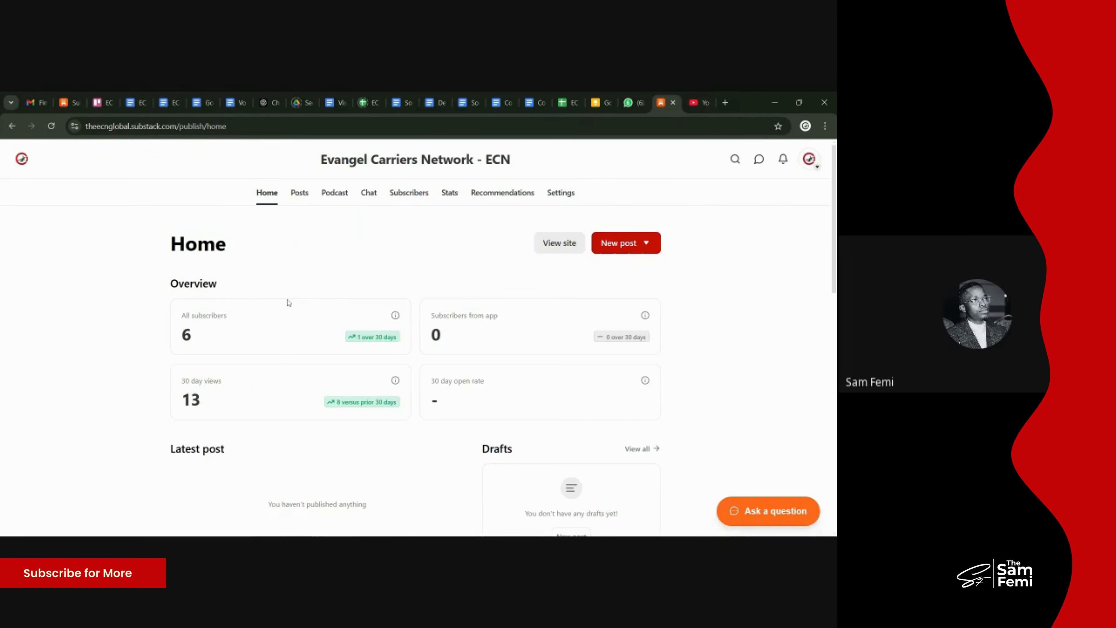
scroll(290, 304, down, 1)
scroll(291, 306, up, 1)
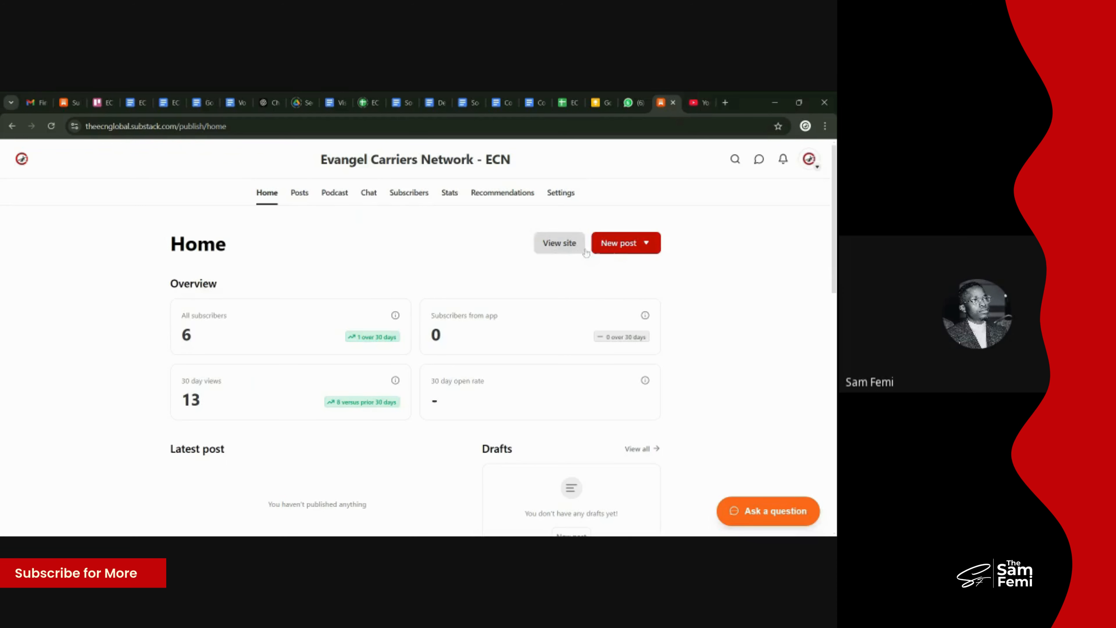
Step: Create a new text post and dismiss the suggestion to add a referral button
click(647, 246)
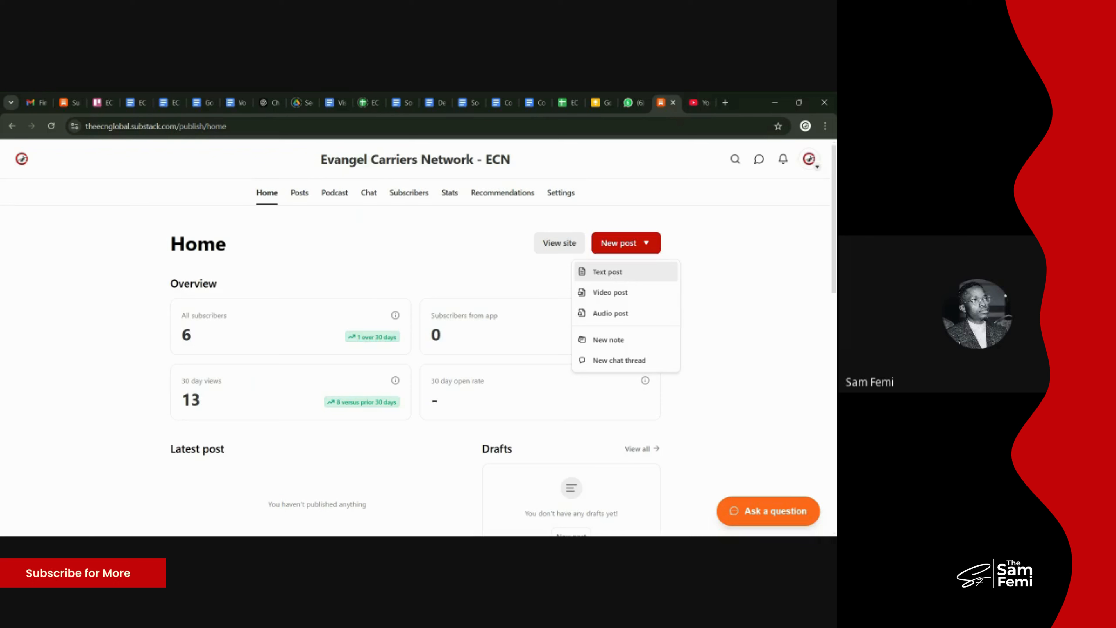
click(608, 273)
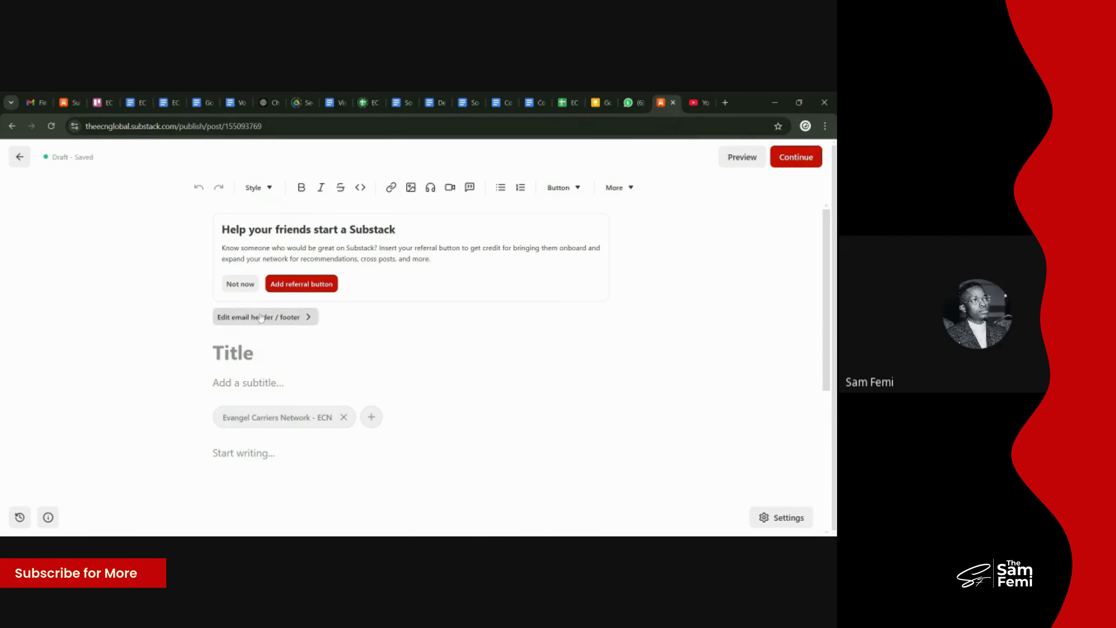
click(242, 290)
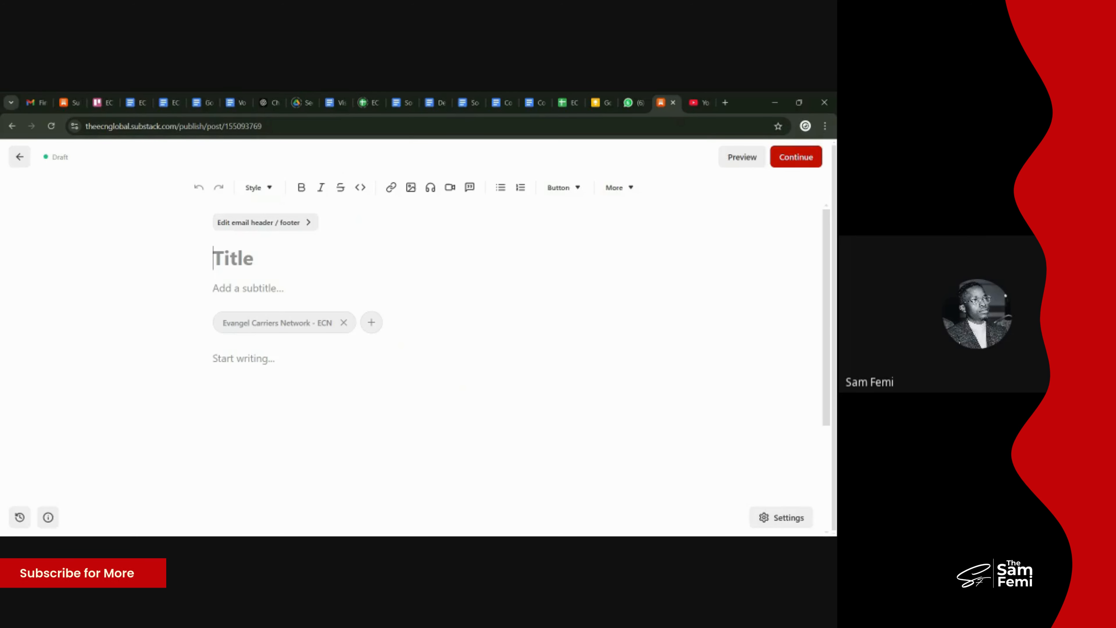
Step: Title the post "Jesus is Coming Soon"
text(Jes)
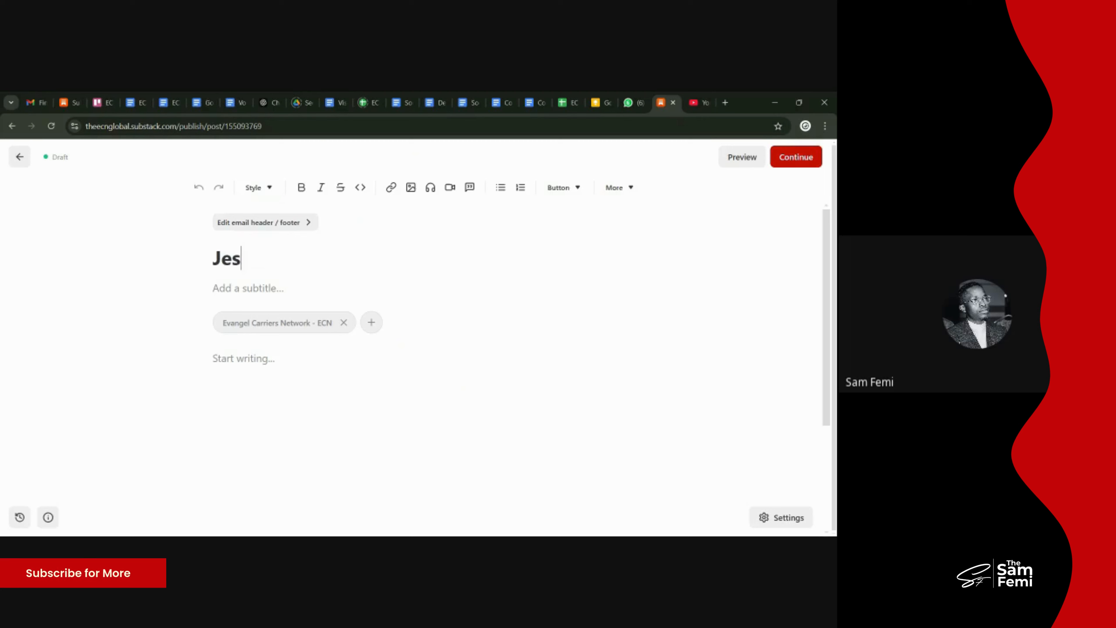
text(us i)
key(BackSpace)
text(us i)
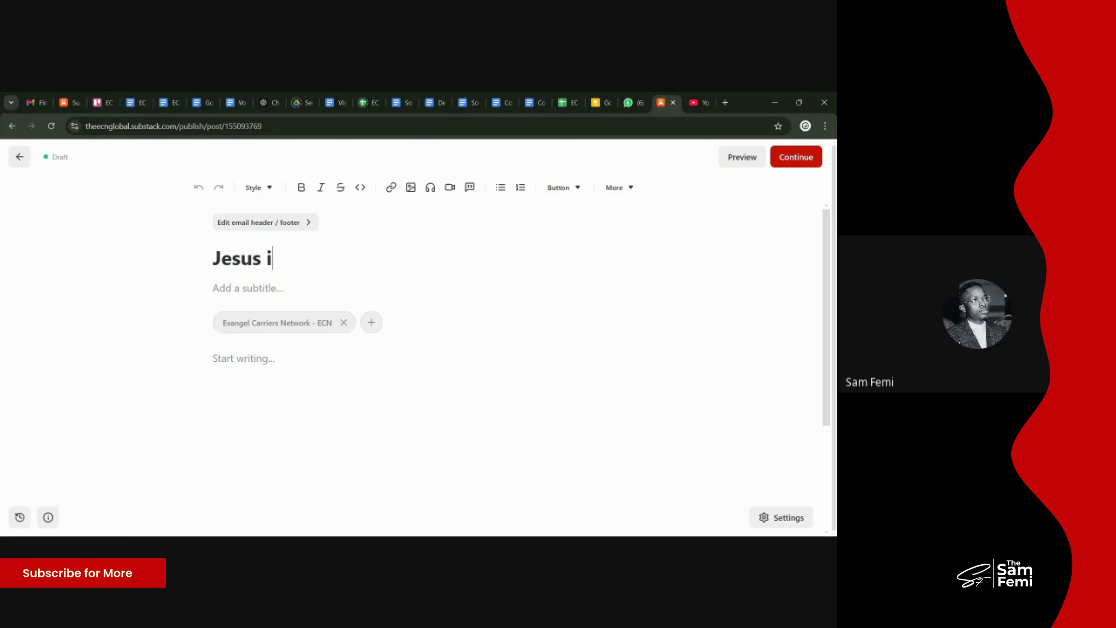
text(s Co)
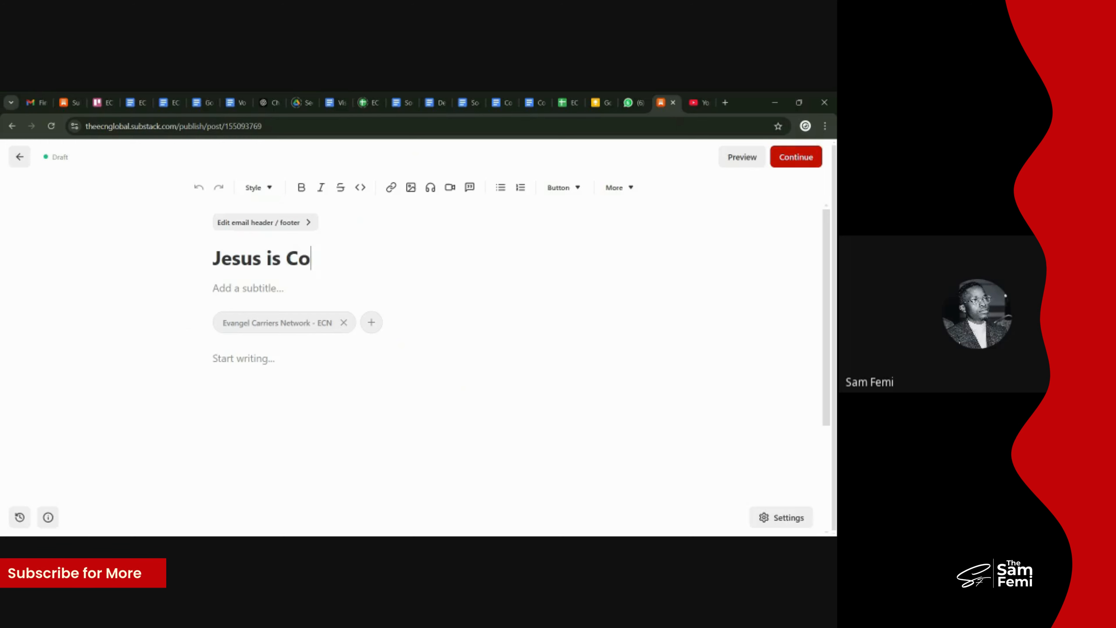
text(ming S)
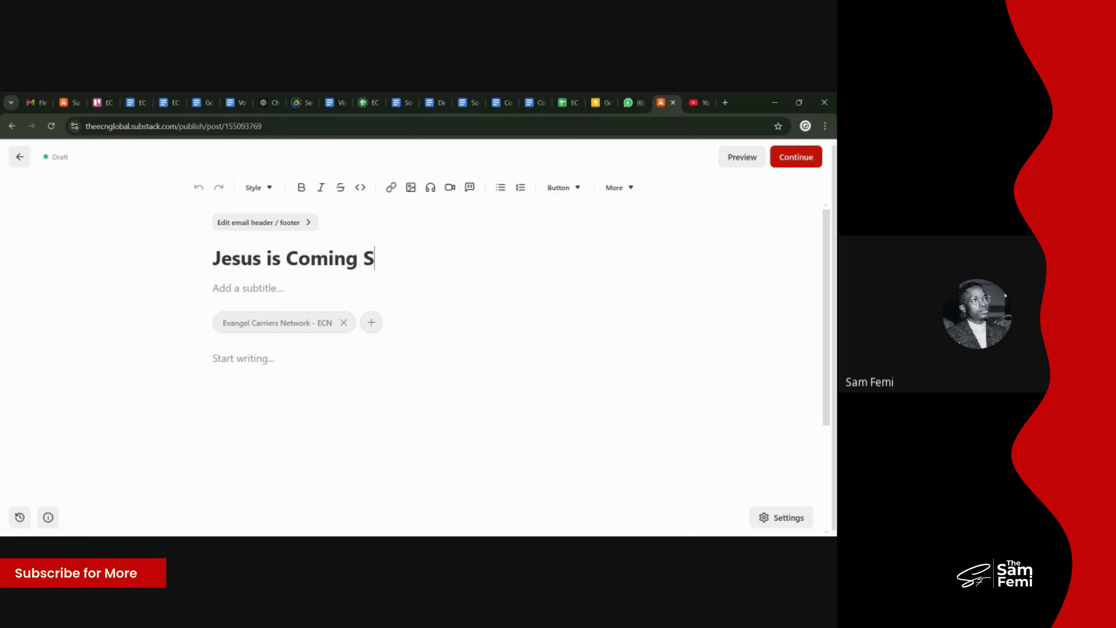
text(oon)
key(Return)
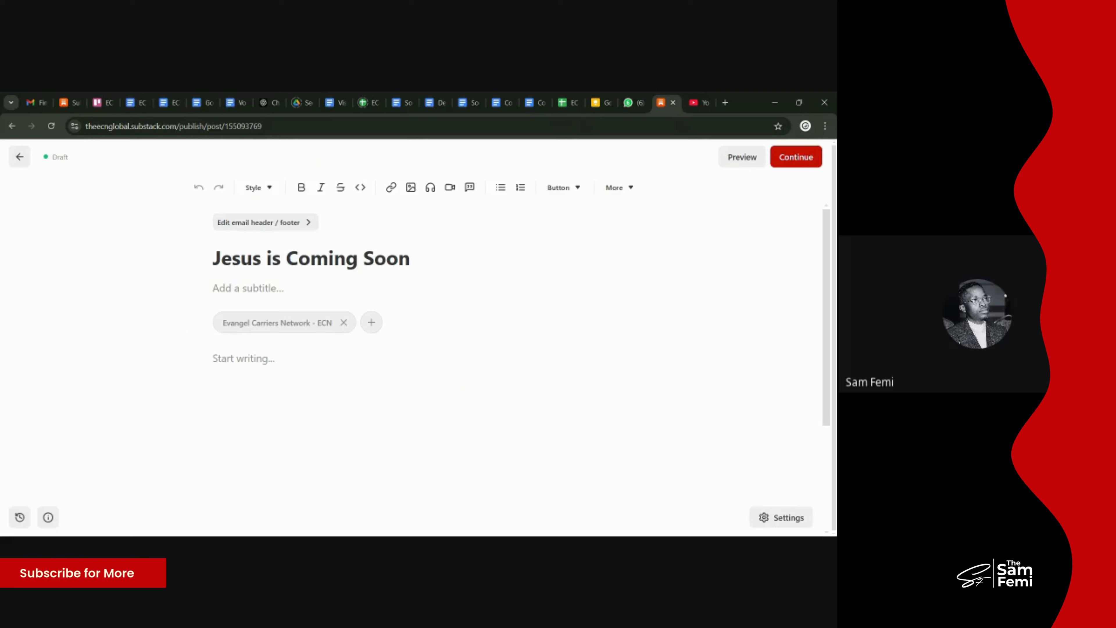
Step: Start the subtitle with "Issue #1 -" and replace the word "Issue" with "Letter"
text(Issue )
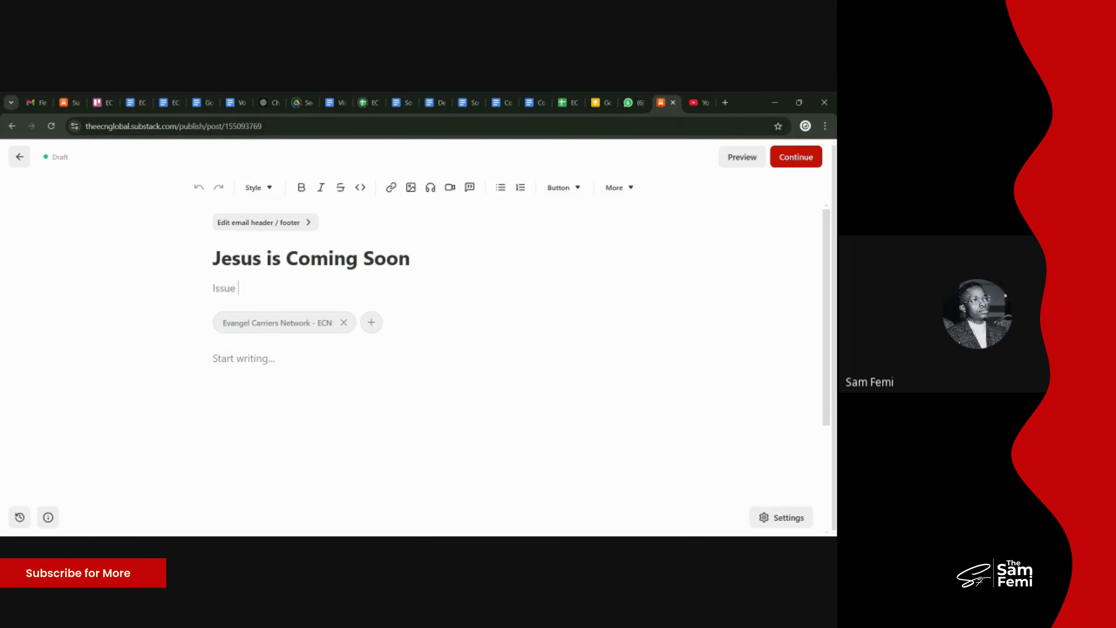
text(#1)
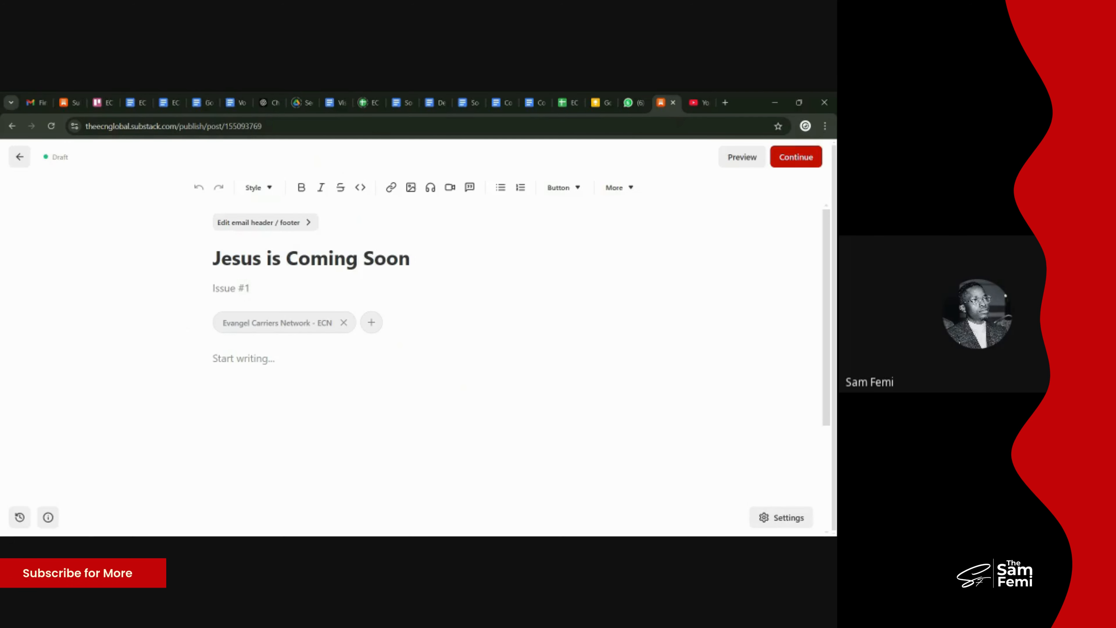
text( -)
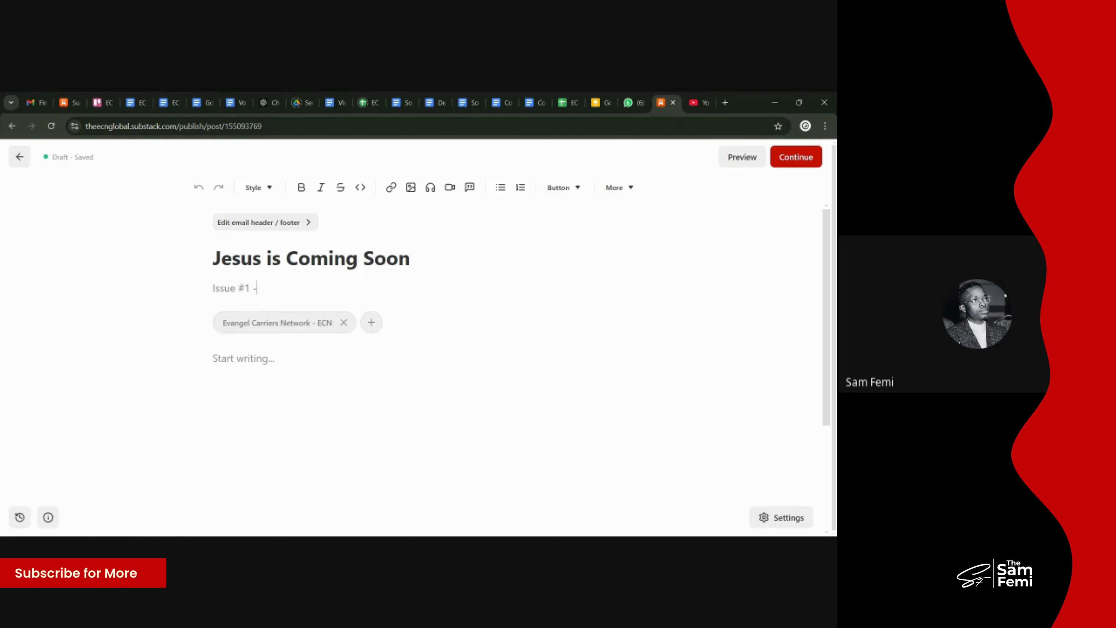
drag(236, 288, 193, 290)
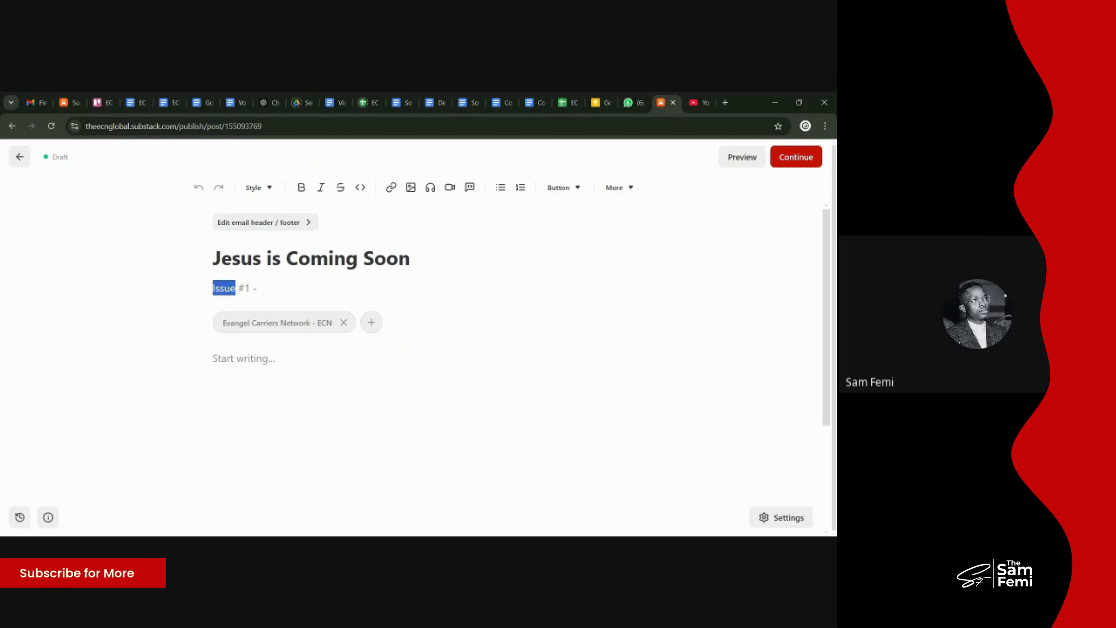
text(Letter)
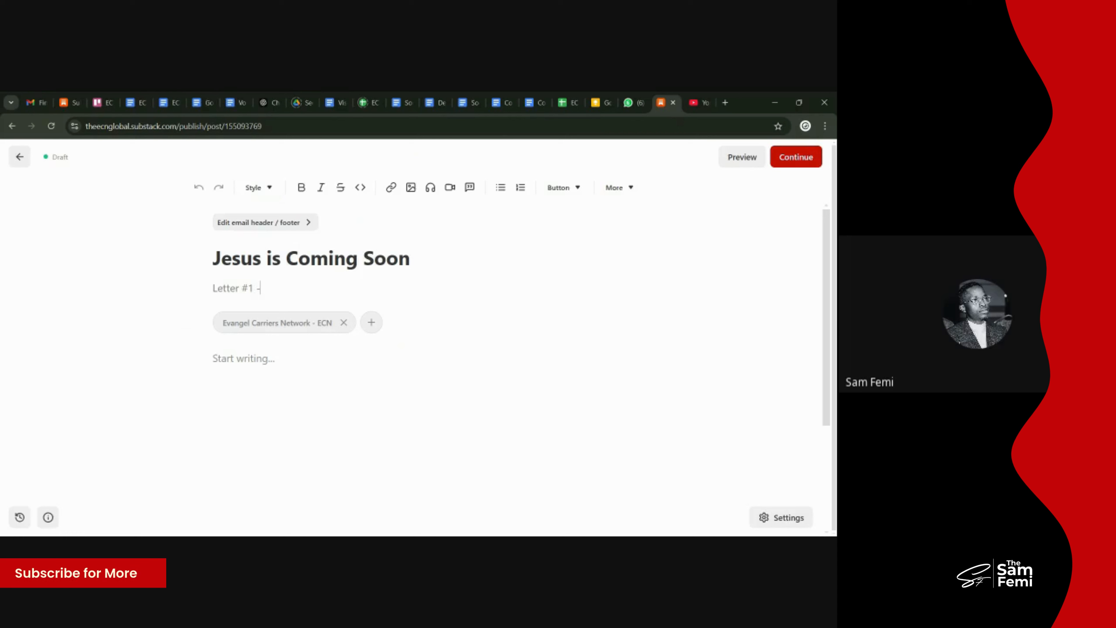
Step: Complete the subtitle after the dash with "Maranatha - He is near"
text(Maranathat)
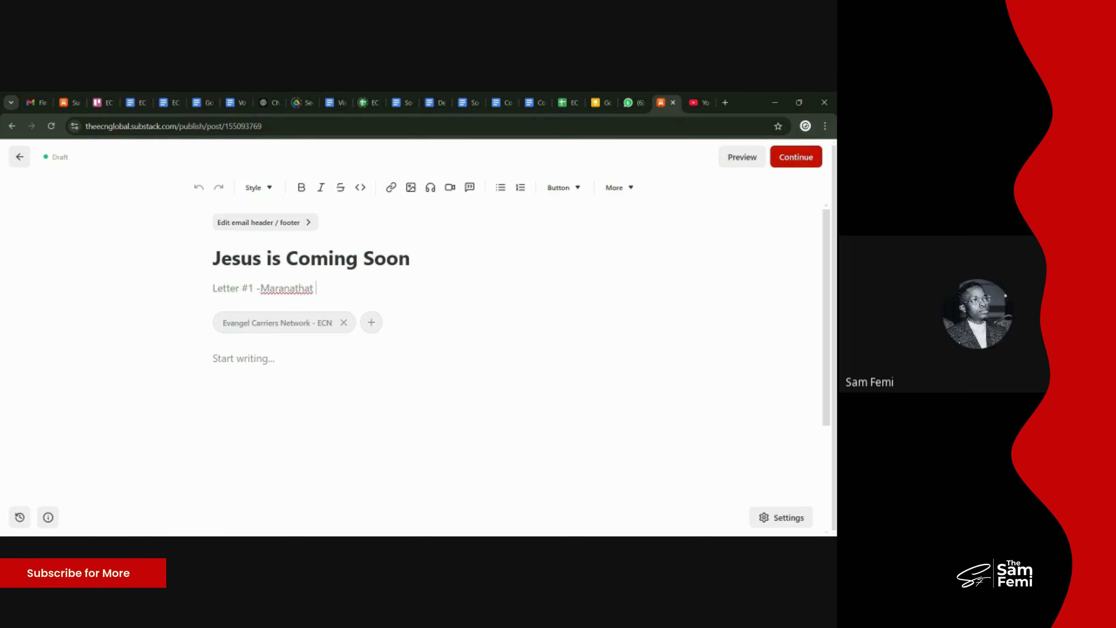
key(BackSpace)
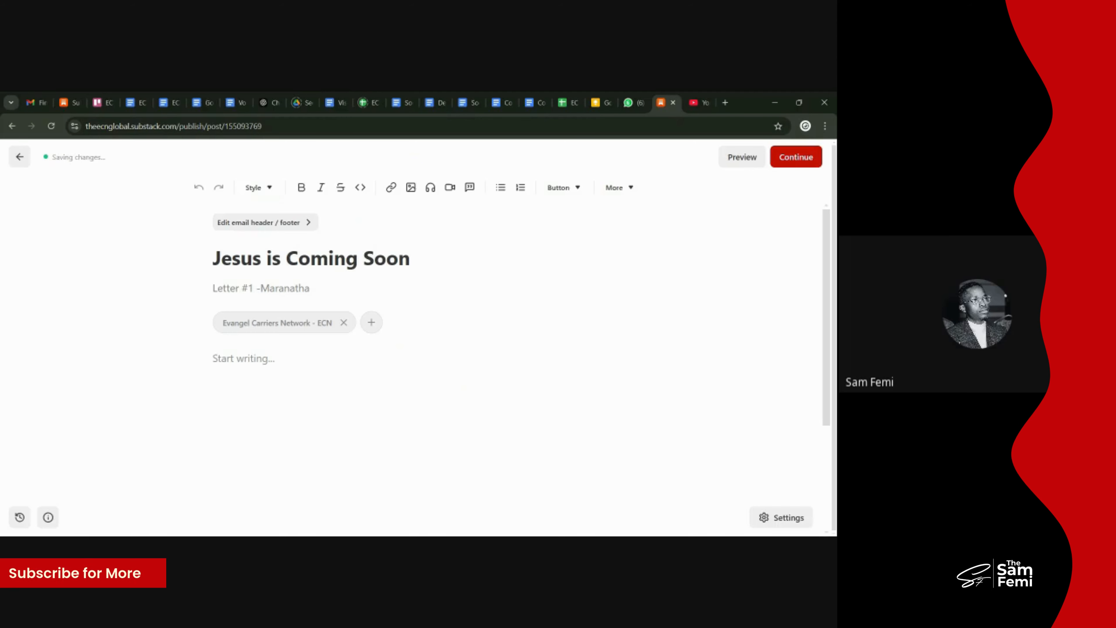
text(-)
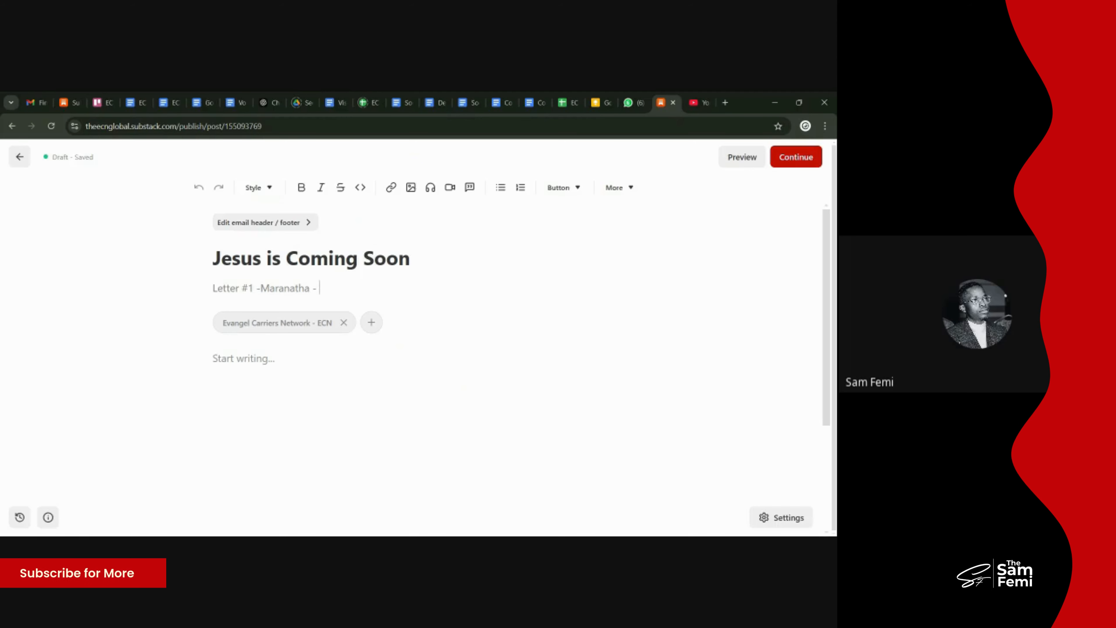
text( He i)
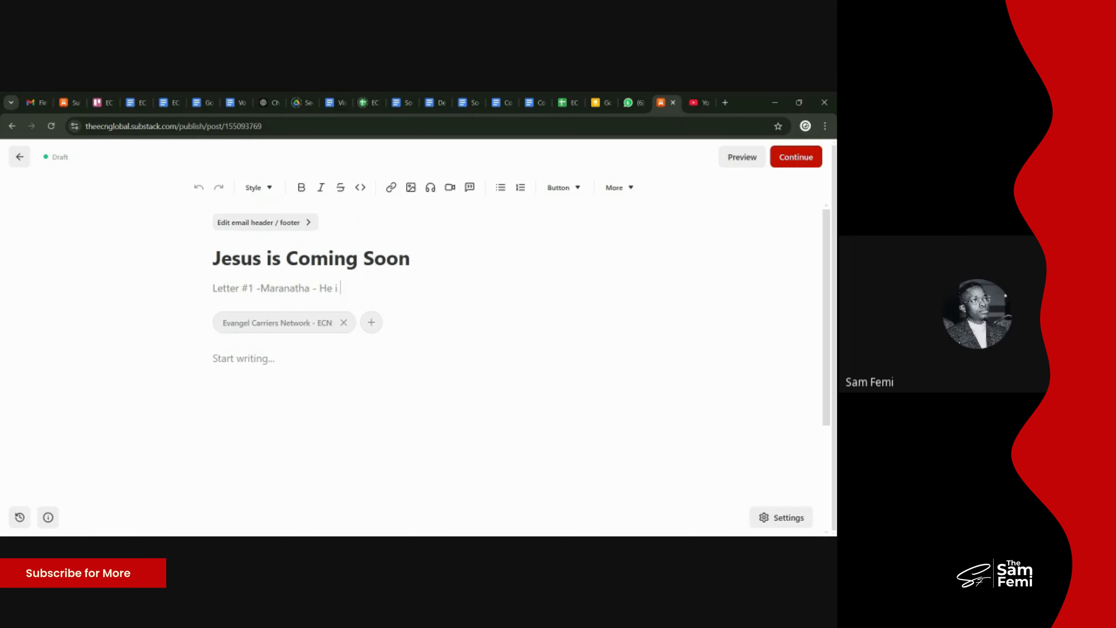
text(s nrea)
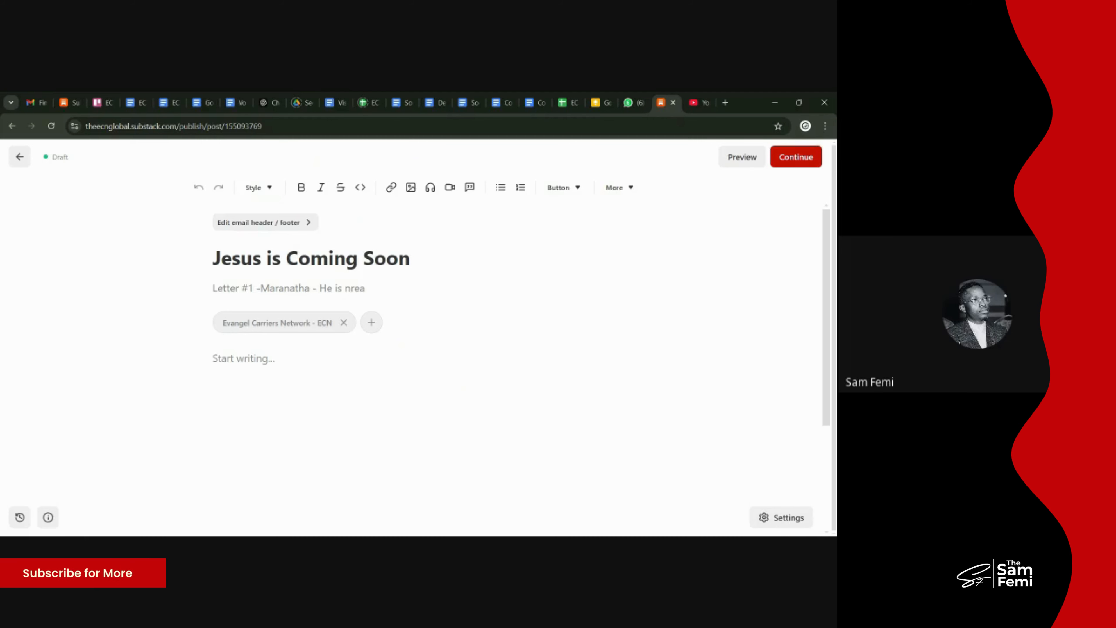
key(BackSpace)
key(BackSpace)
key(BackSpace)
text(eat)
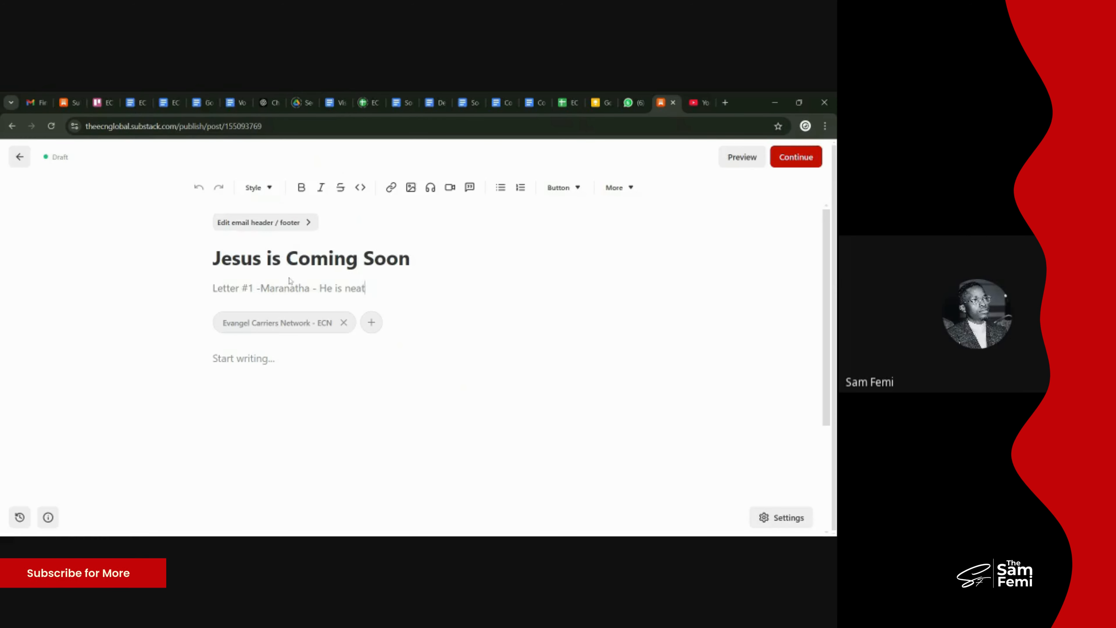
key(BackSpace)
text(r)
Step: Generate images for the post body from the prompt "Generate an Image of Jesus Coming Soon"
click(214, 359)
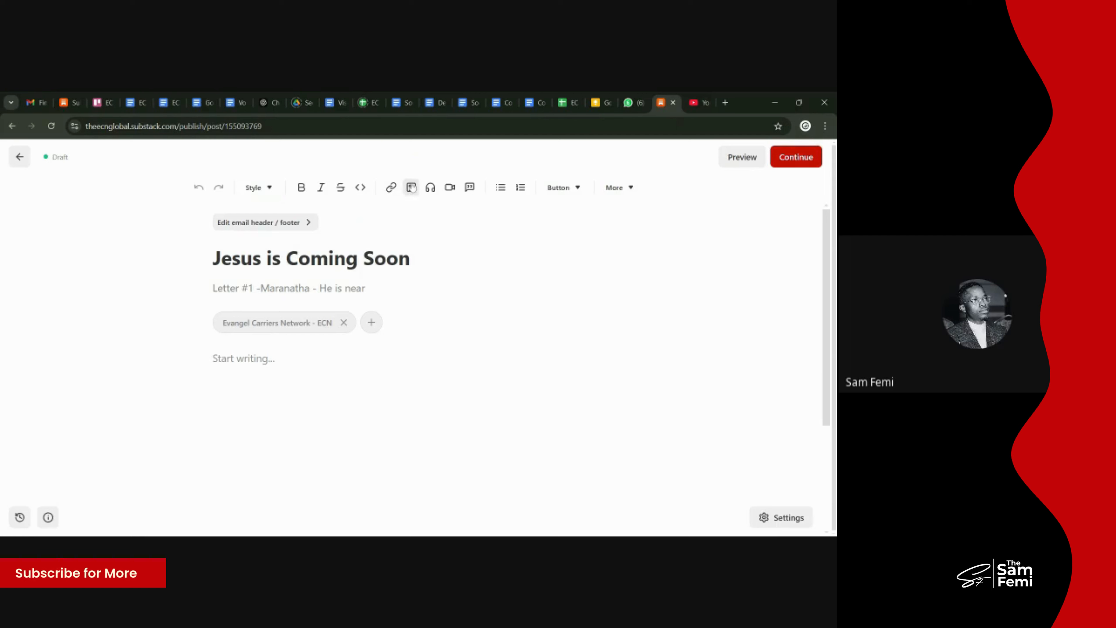
click(410, 189)
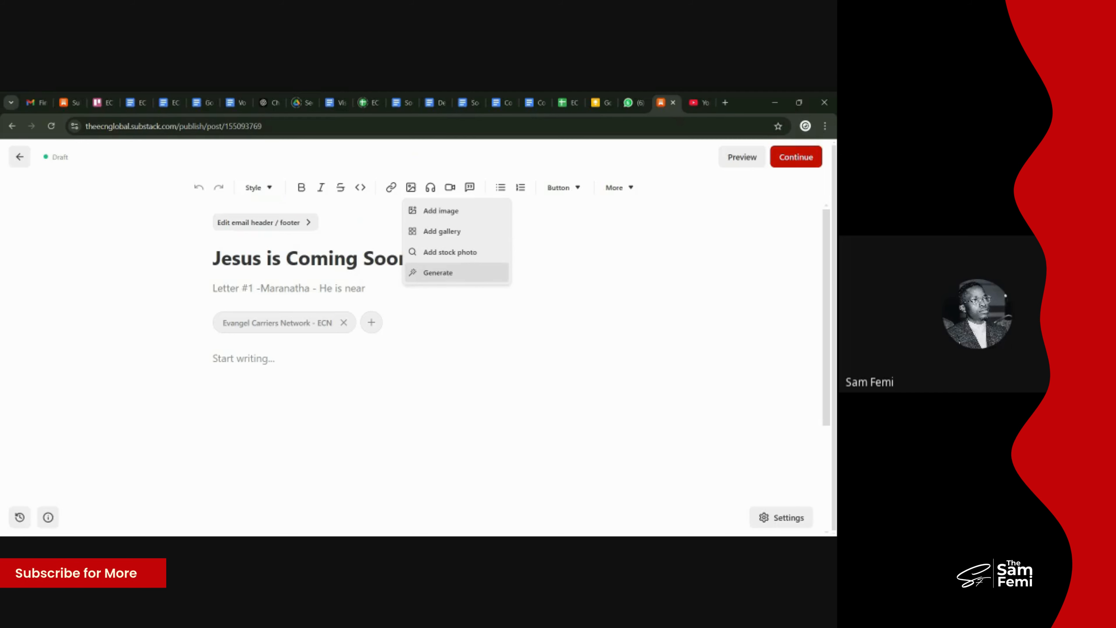
click(437, 272)
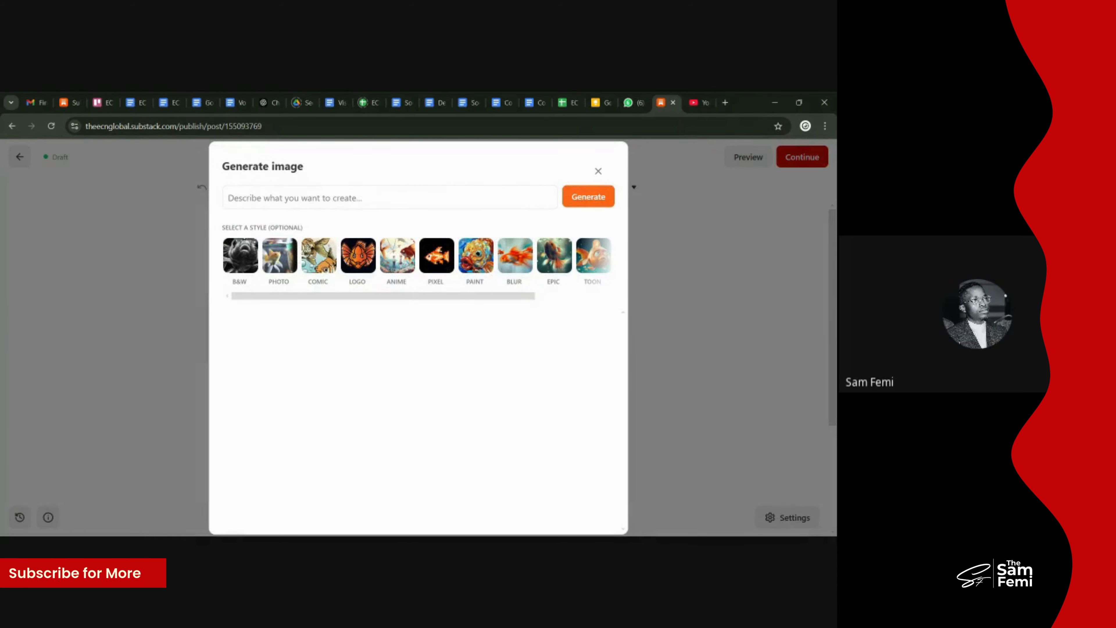
text(Ge)
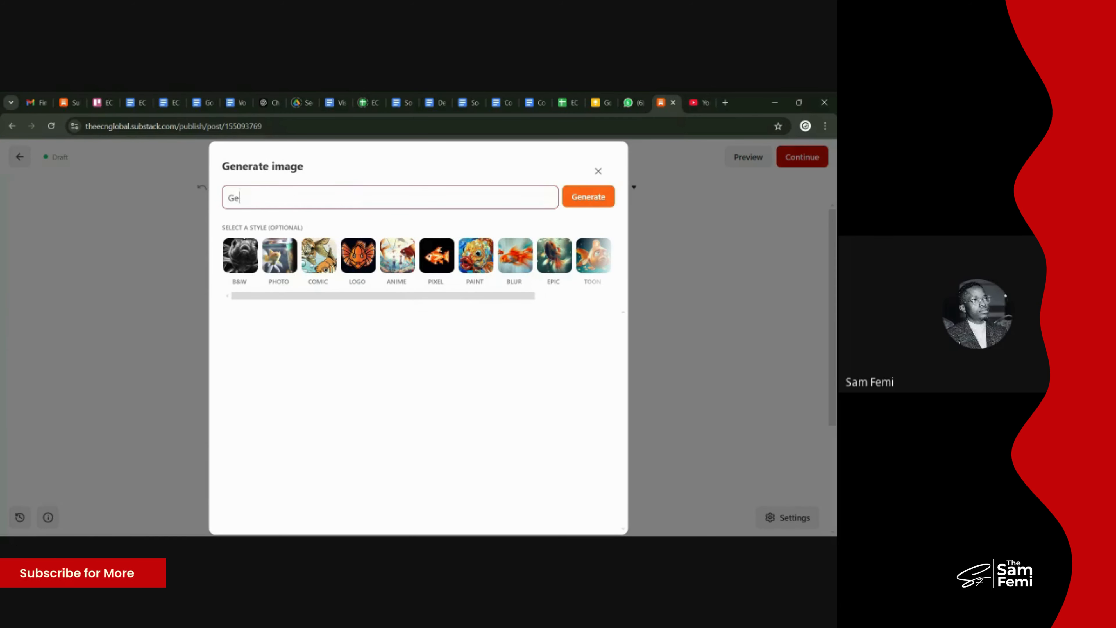
text(nerate an Ima)
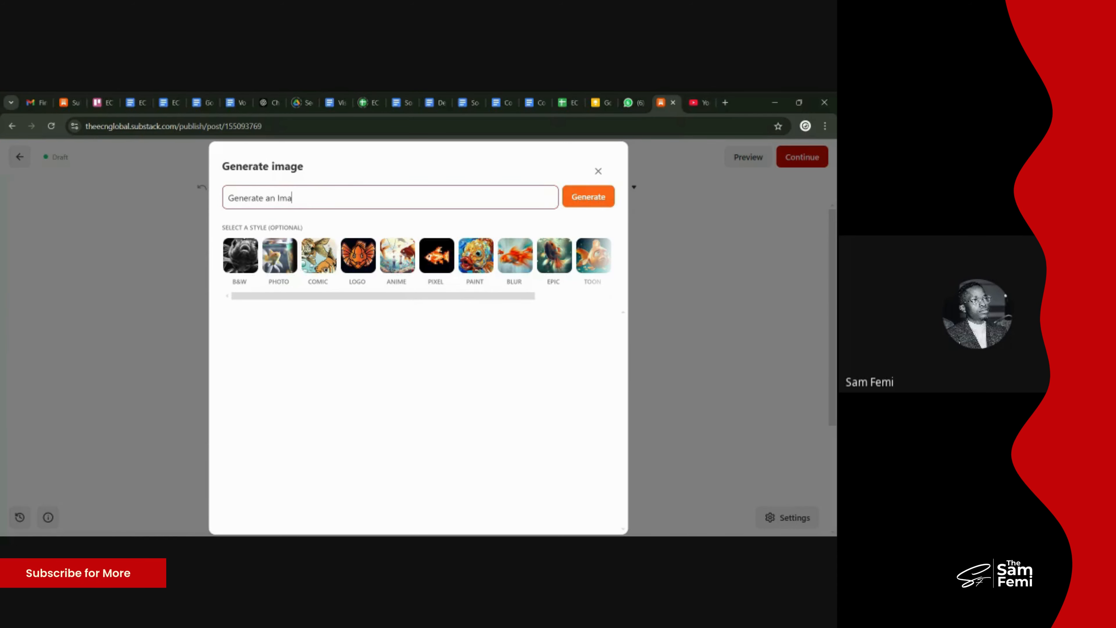
text(ge of Jes)
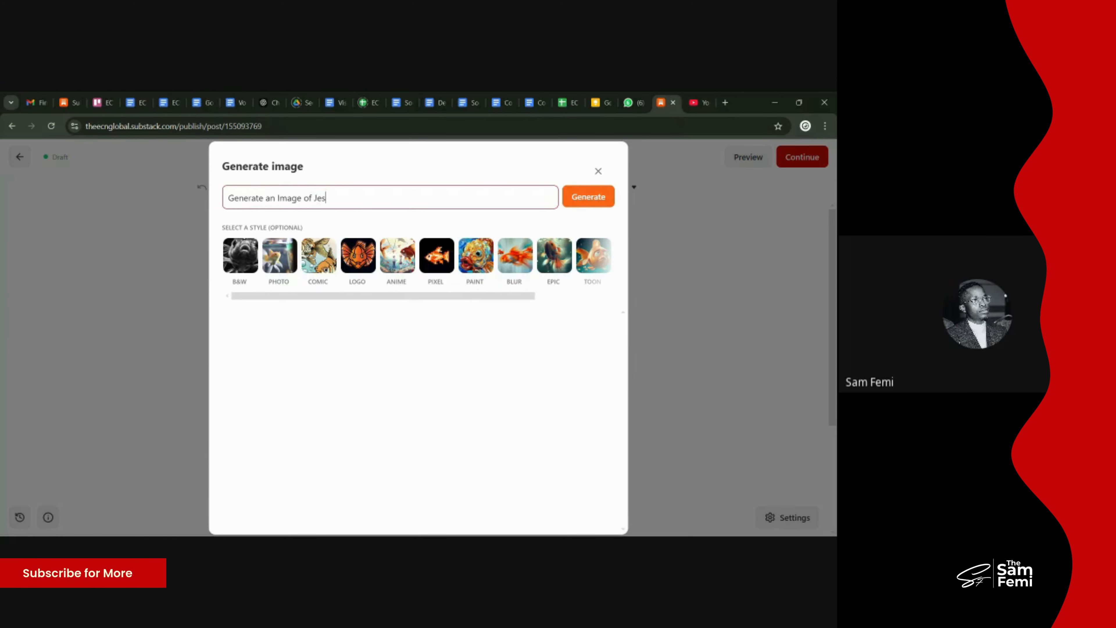
text(us Com)
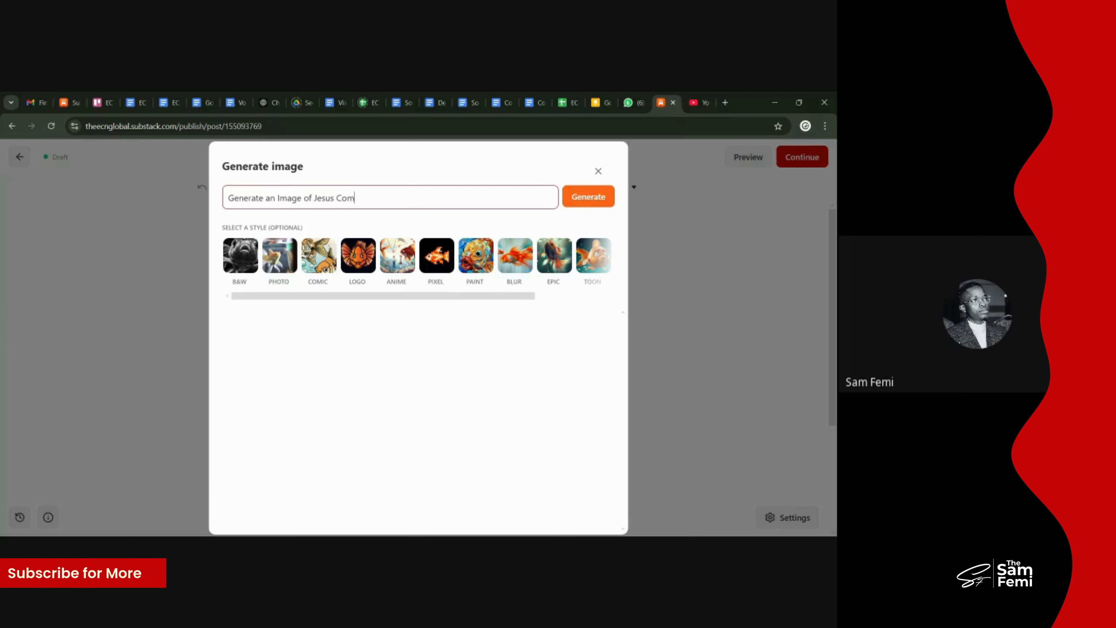
text(ing Soon)
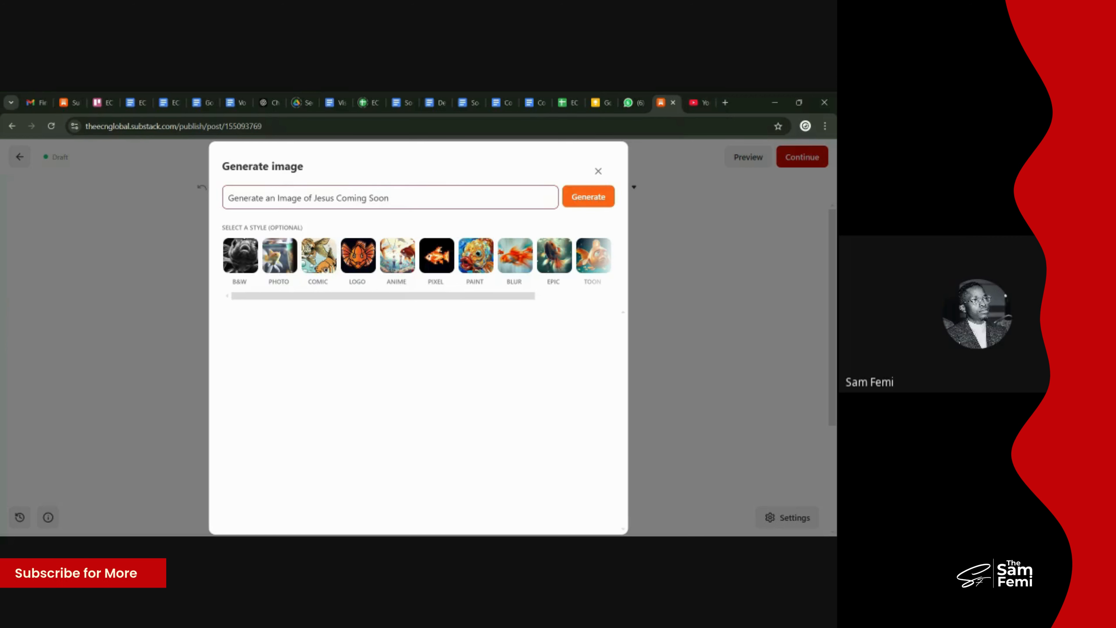
click(590, 199)
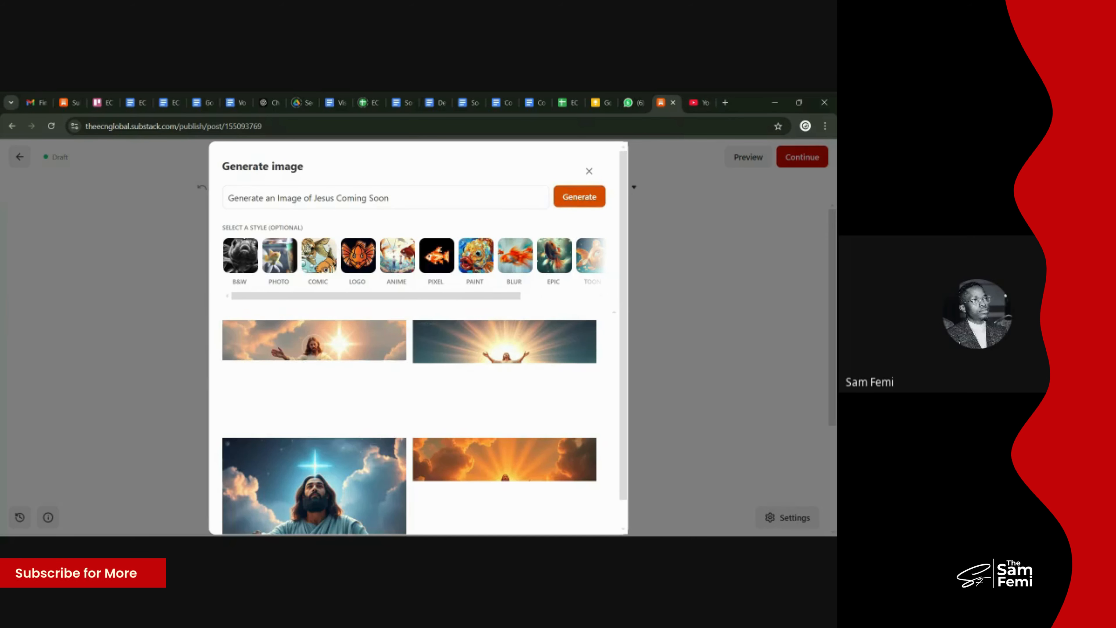
Step: Insert the generated image of Jesus amid orange clouds and shorten its caption to "Image of Jesus Coming Soon"
mouse_move(493, 458)
scroll(492, 458, down, 1)
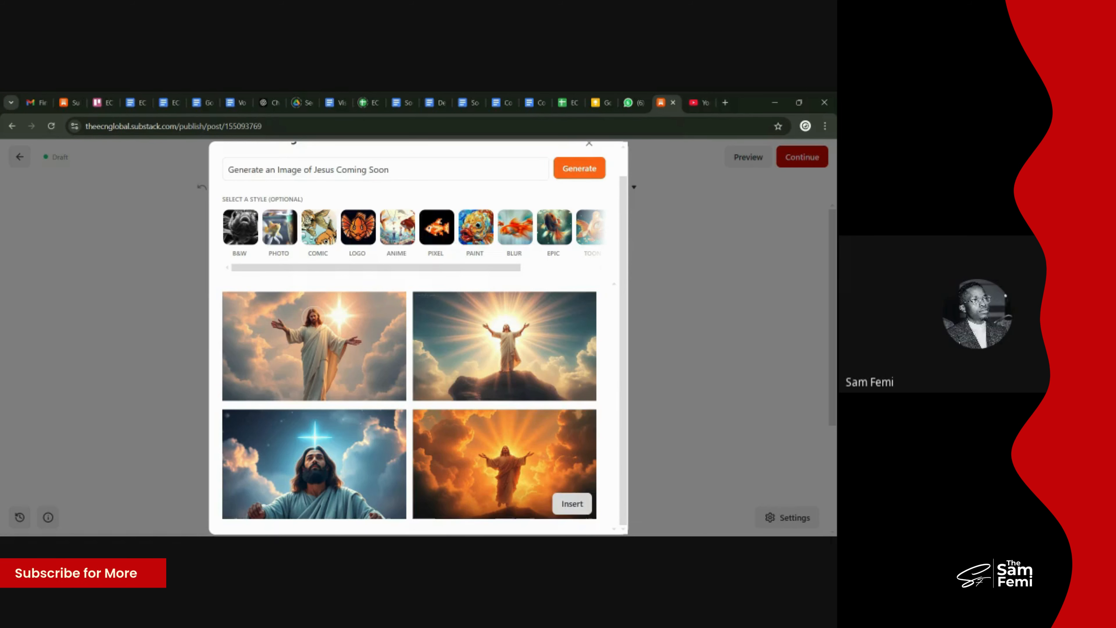
click(569, 504)
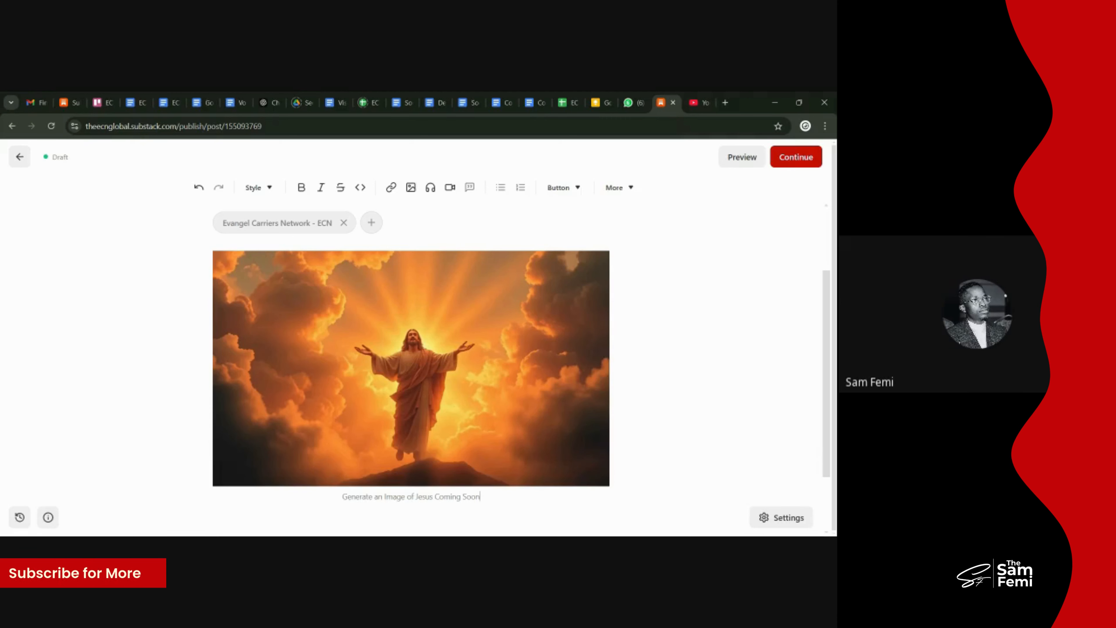
drag(480, 497, 341, 497)
key(BackSpace)
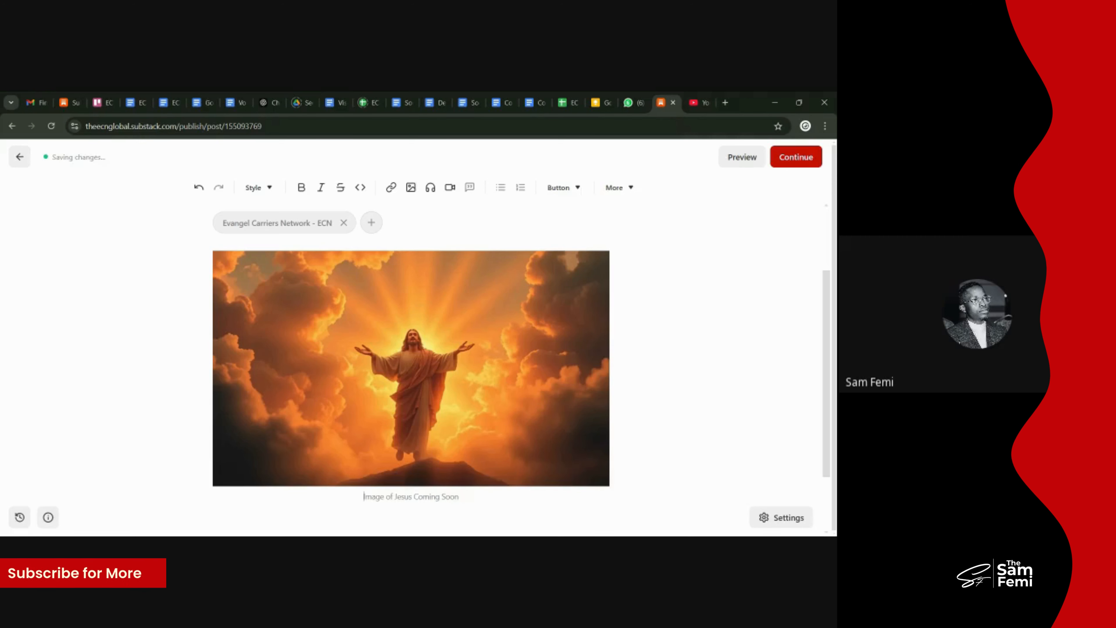
Step: Below the image, write "Hi Beloved Reader in Christ," and a new paragraph "It is a great pleasure to bring the good news to you again."
scroll(382, 376, up, 3)
key(Return)
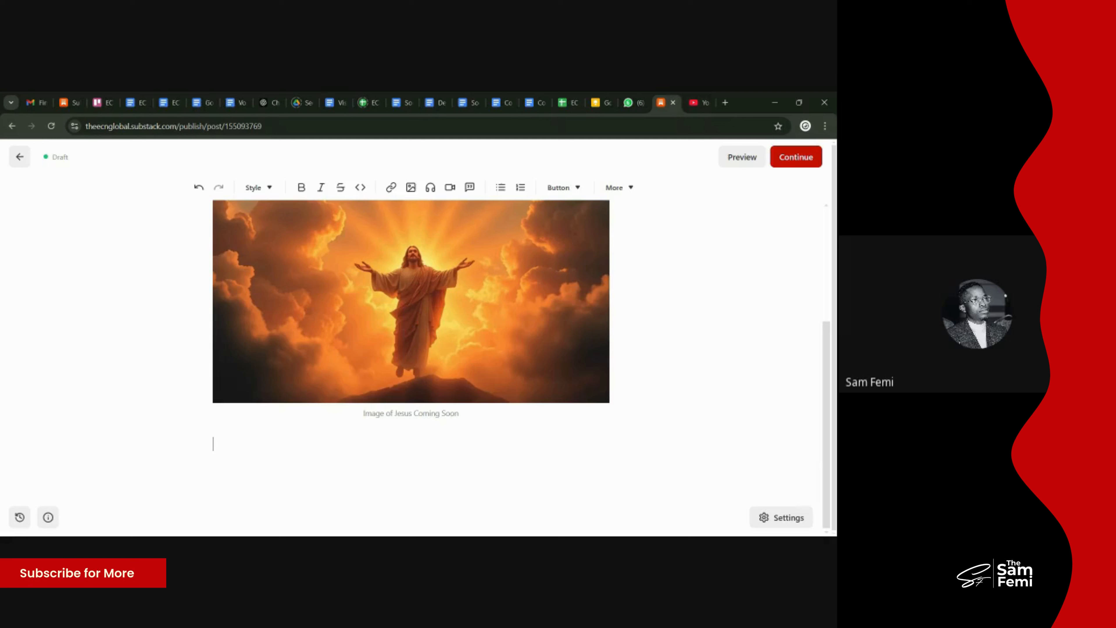
text(Hi Beloved Reader in Christ, It is a great pleasure to bring the good news to you)
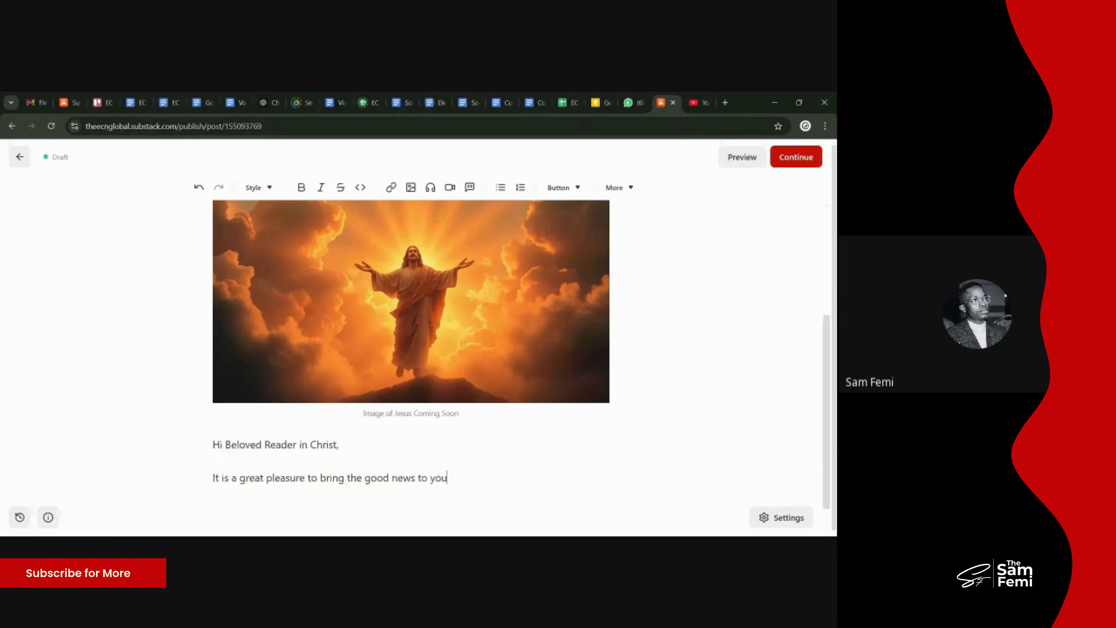
text(again.)
key(Return)
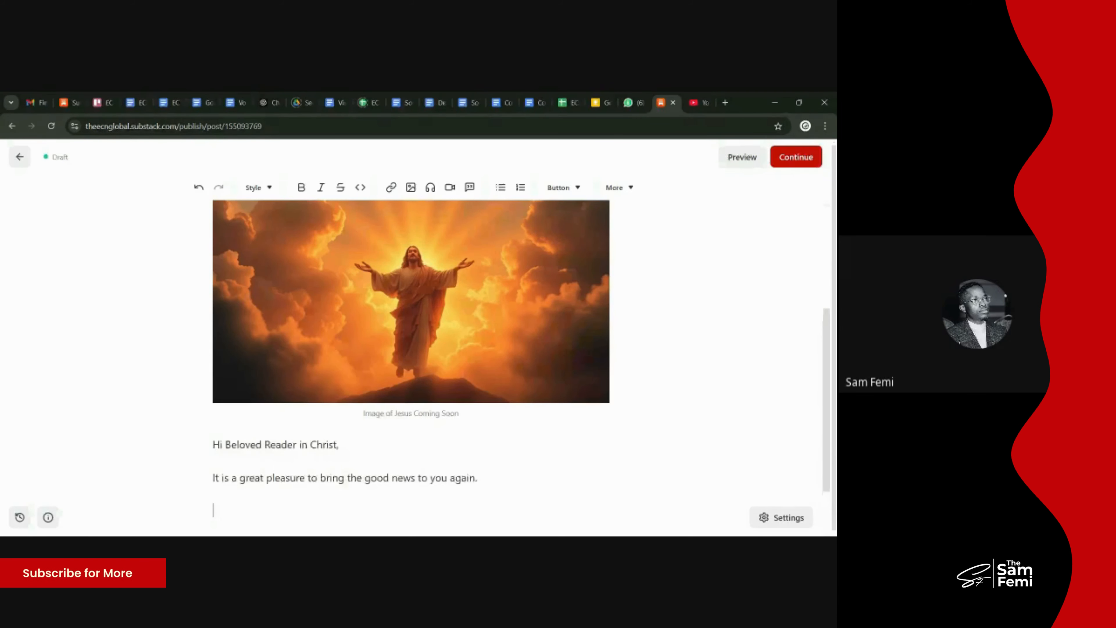
Step: Add the paragraph "My week has been crazy. Thanks for asking. (I know you care)" after the opening line
text(My we)
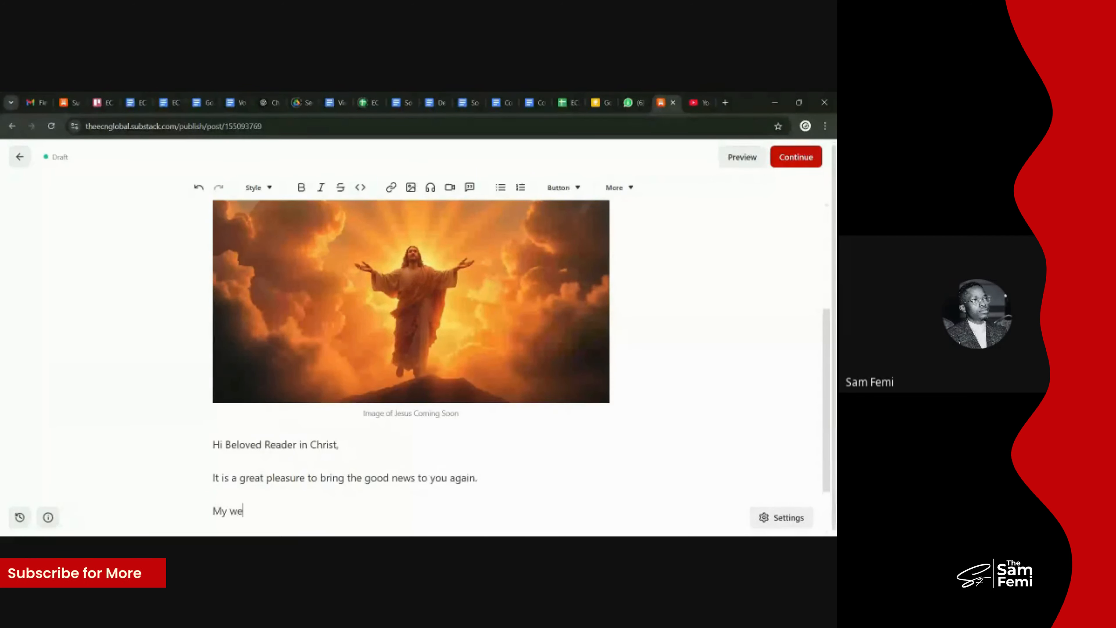
text(ek hasbeen)
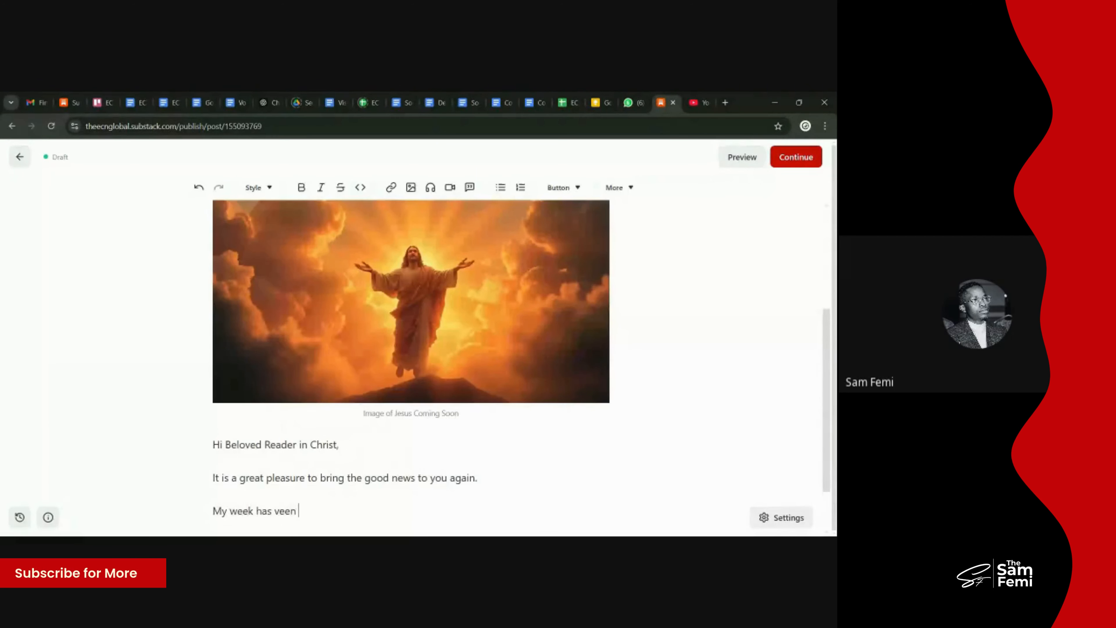
key(BackSpace)
key(BackSpace)
key(BackSpace)
key(BackSpace)
text(b)
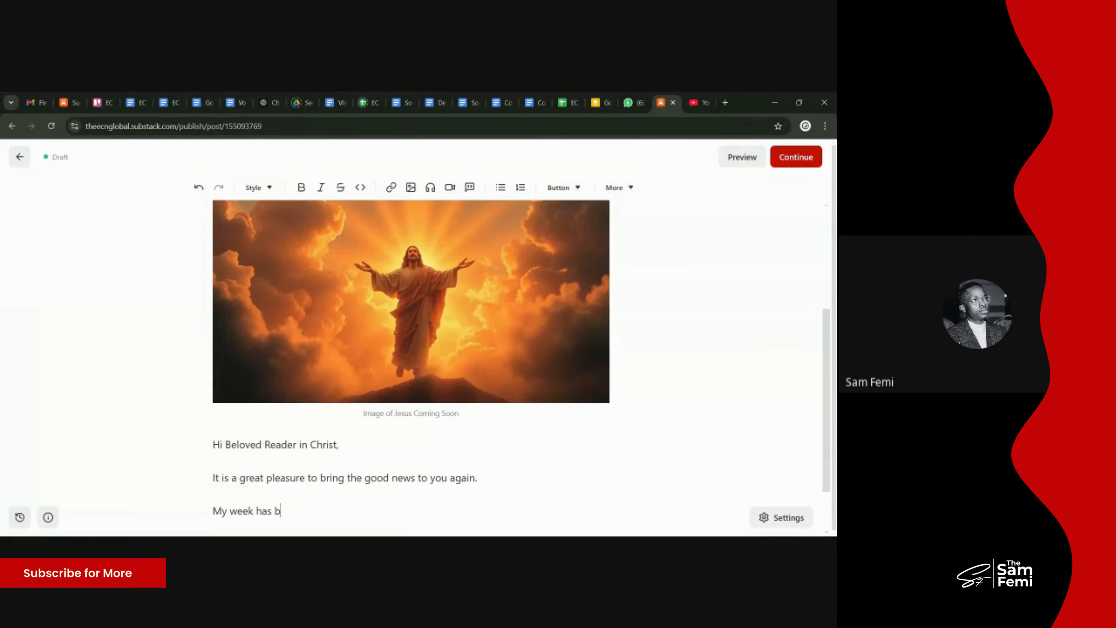
text(een craz)
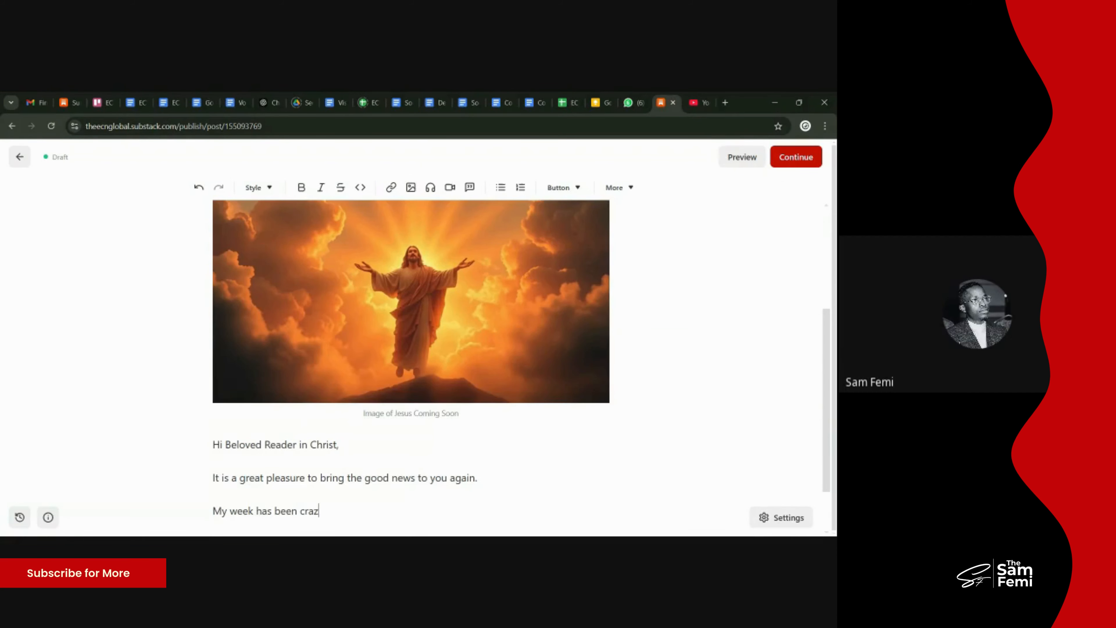
text(y. Than)
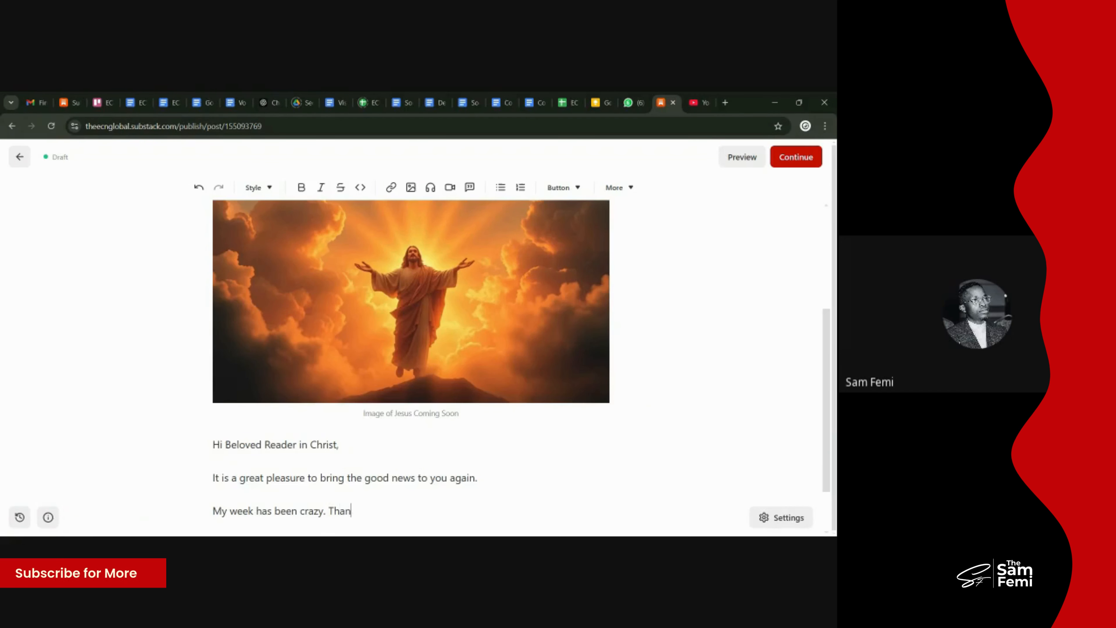
text(ks for asking)
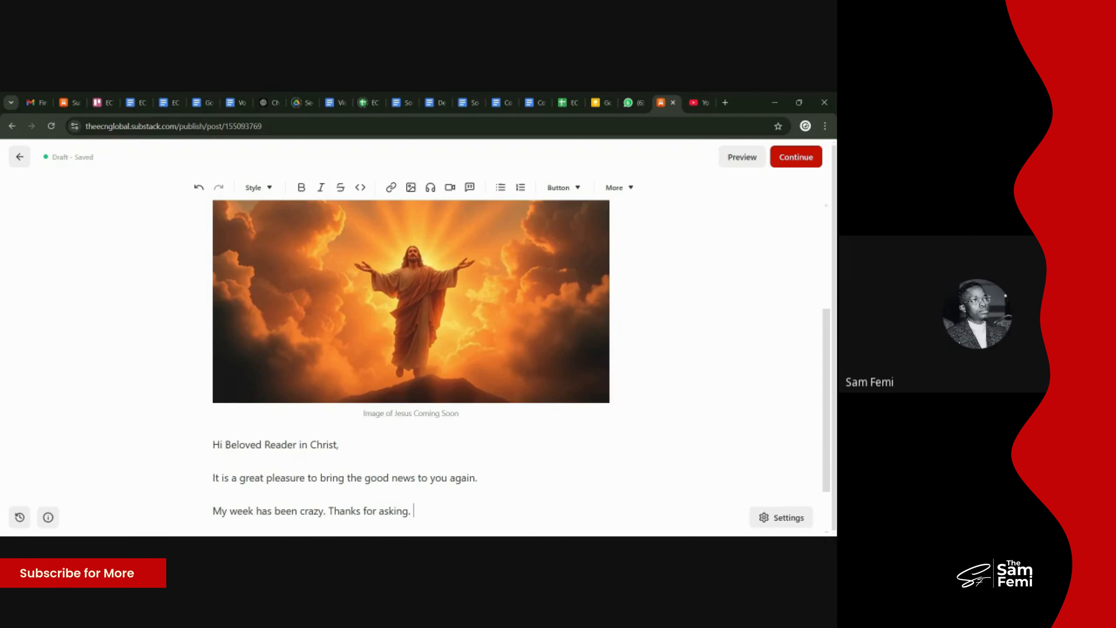
text(. (I know yu)
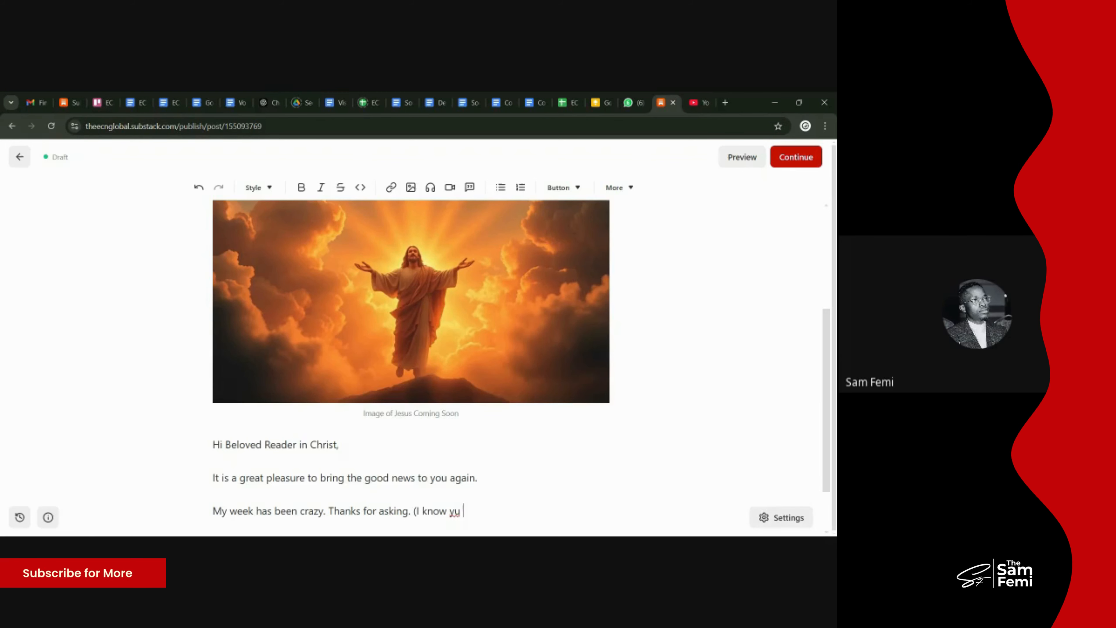
text(ca)
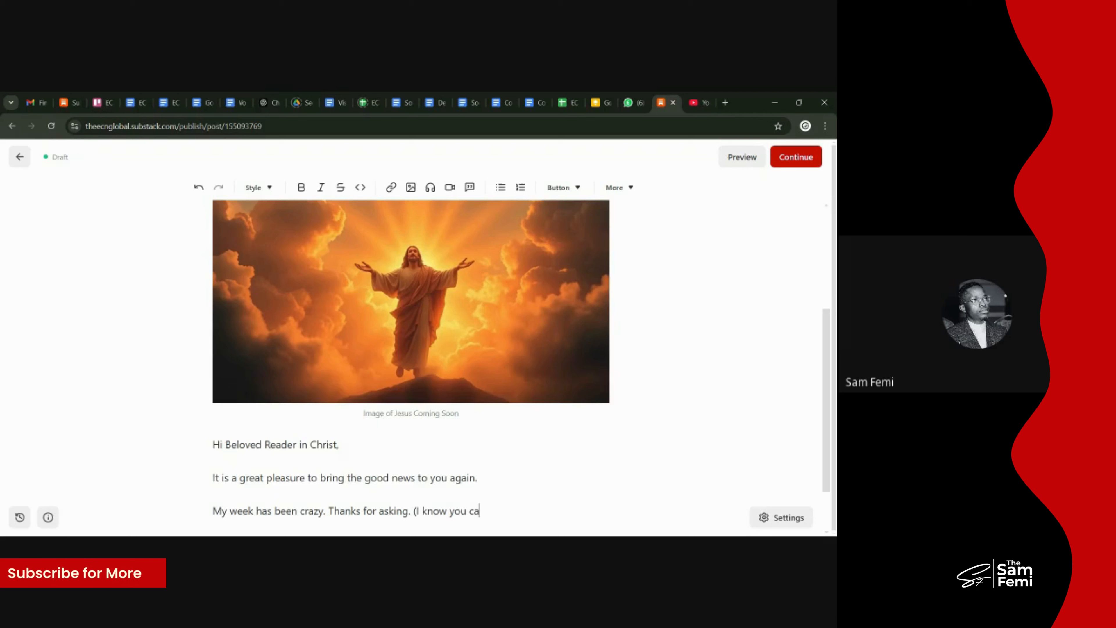
text(re))
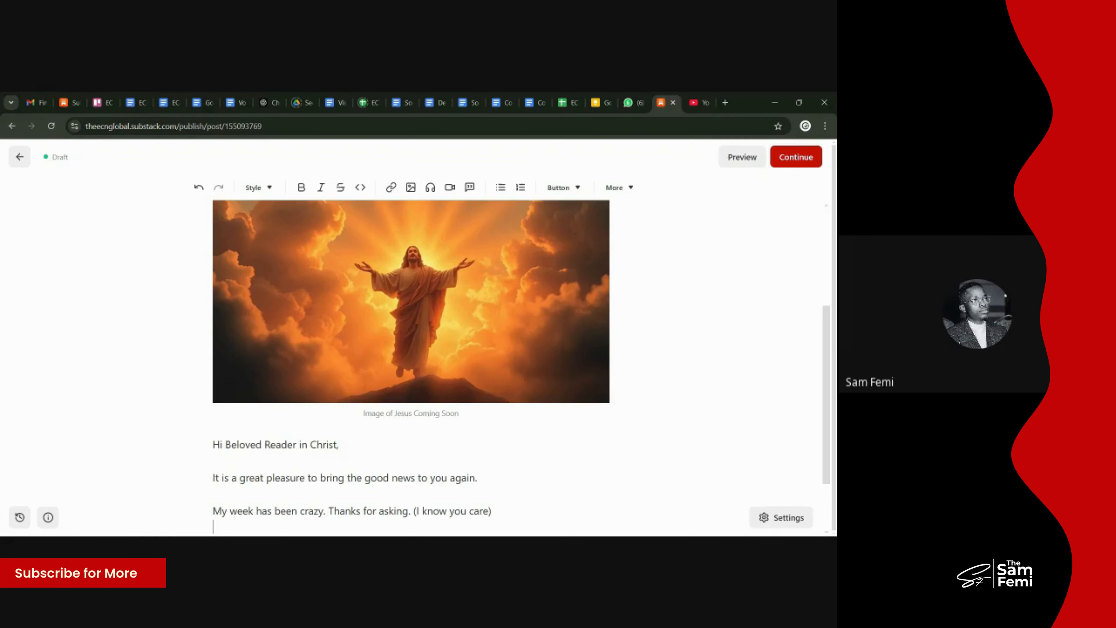
Step: Write "I hope you are good also." as the next paragraph and start an empty line below it
key(Return)
text(I ho)
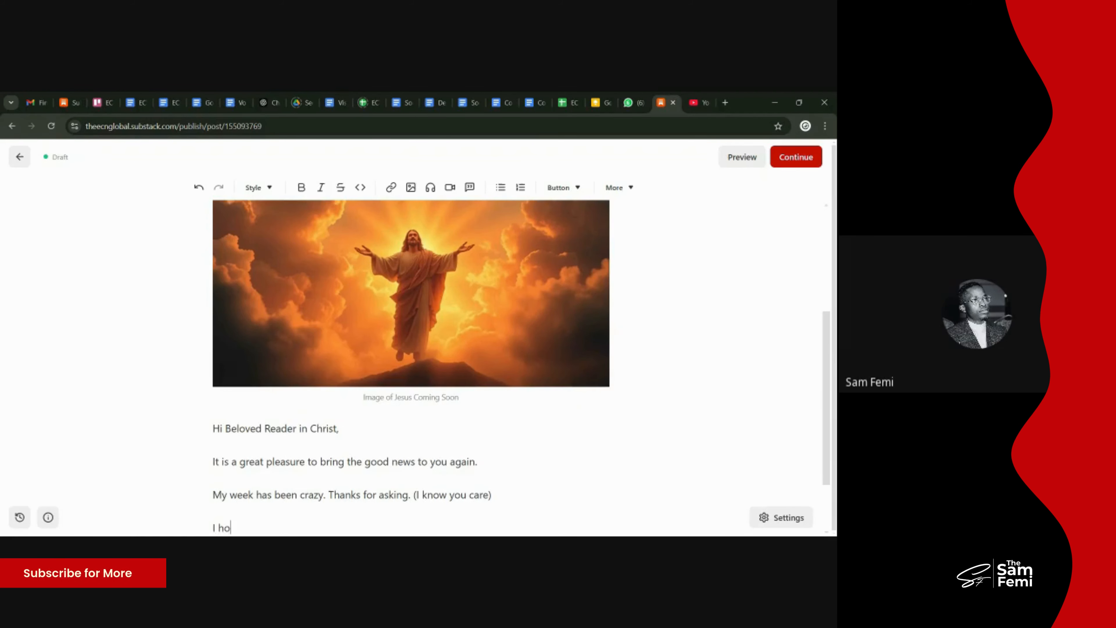
text(pe you are )
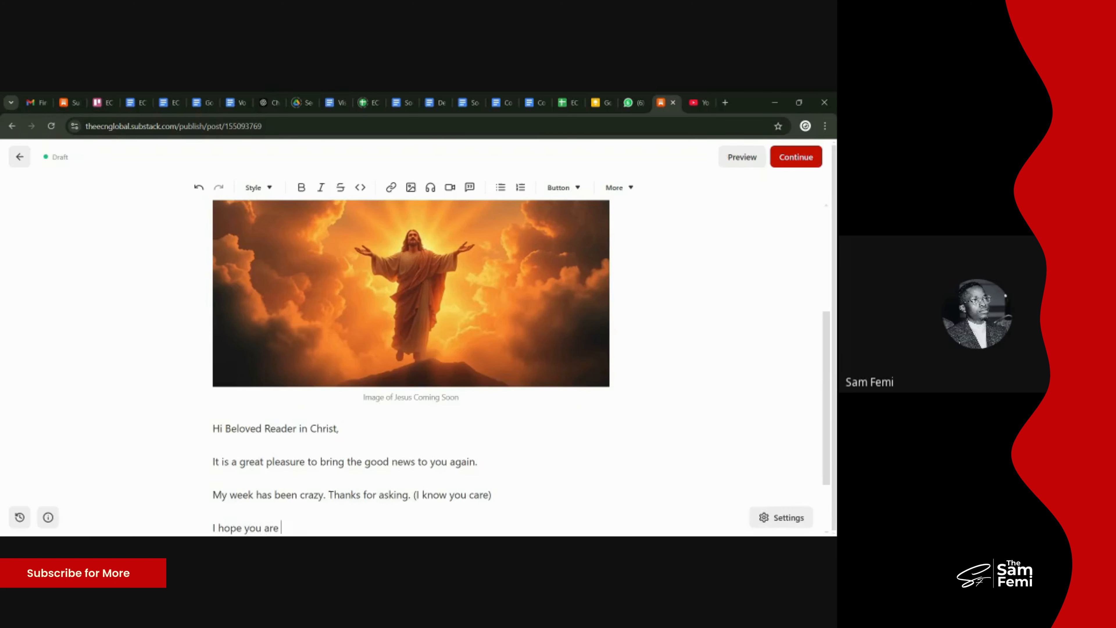
text(good also.)
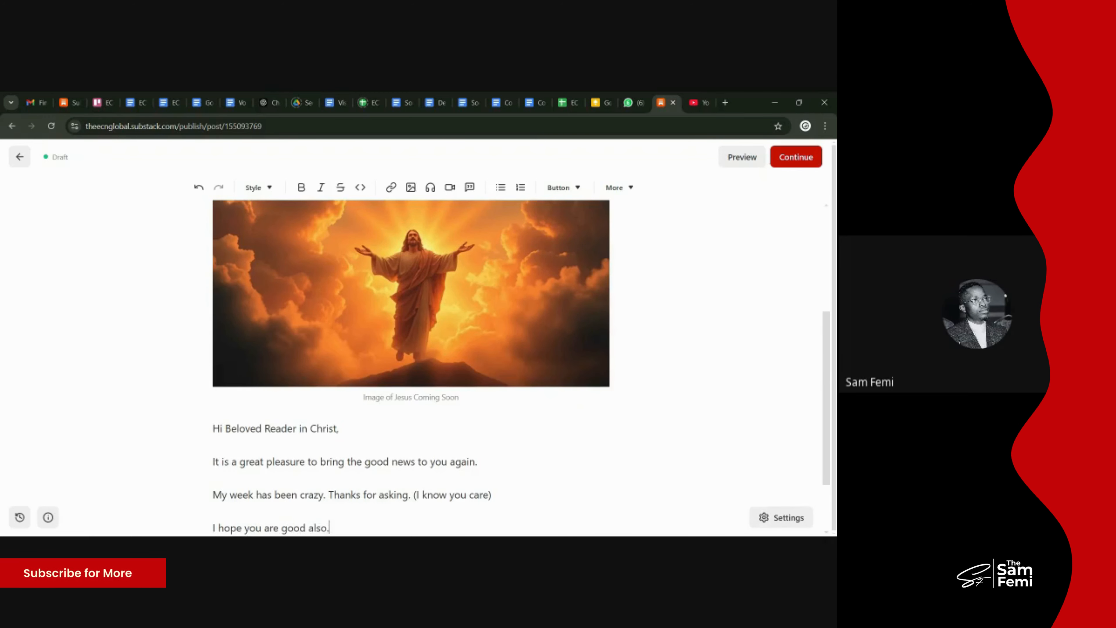
key(Return)
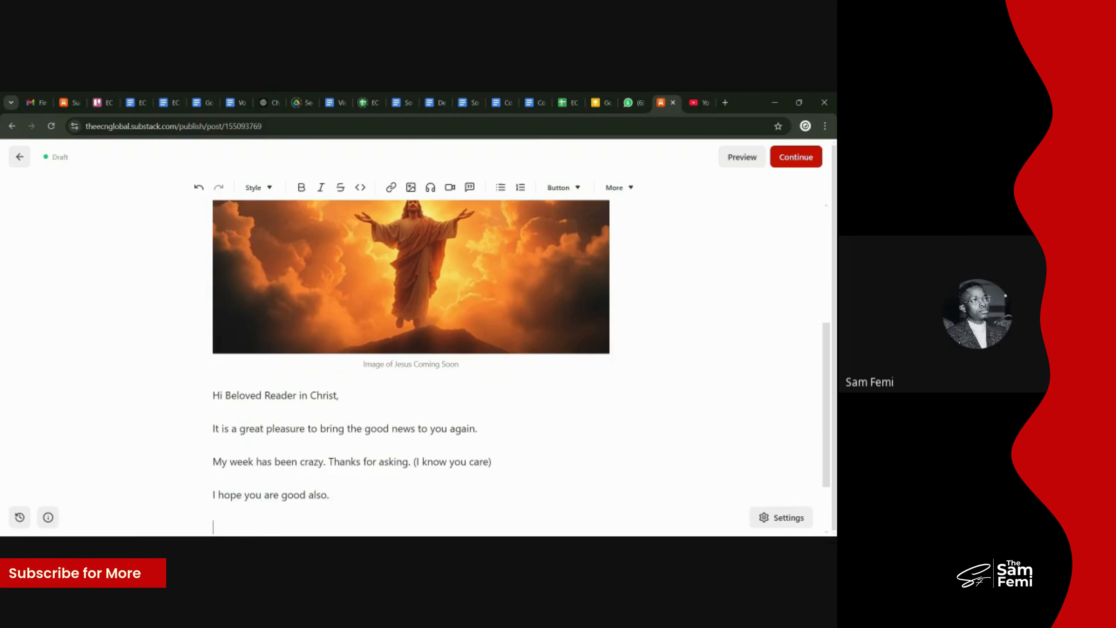
Step: Add a Subscribe button and a Share post button below the last paragraph
scroll(520, 361, down, 2)
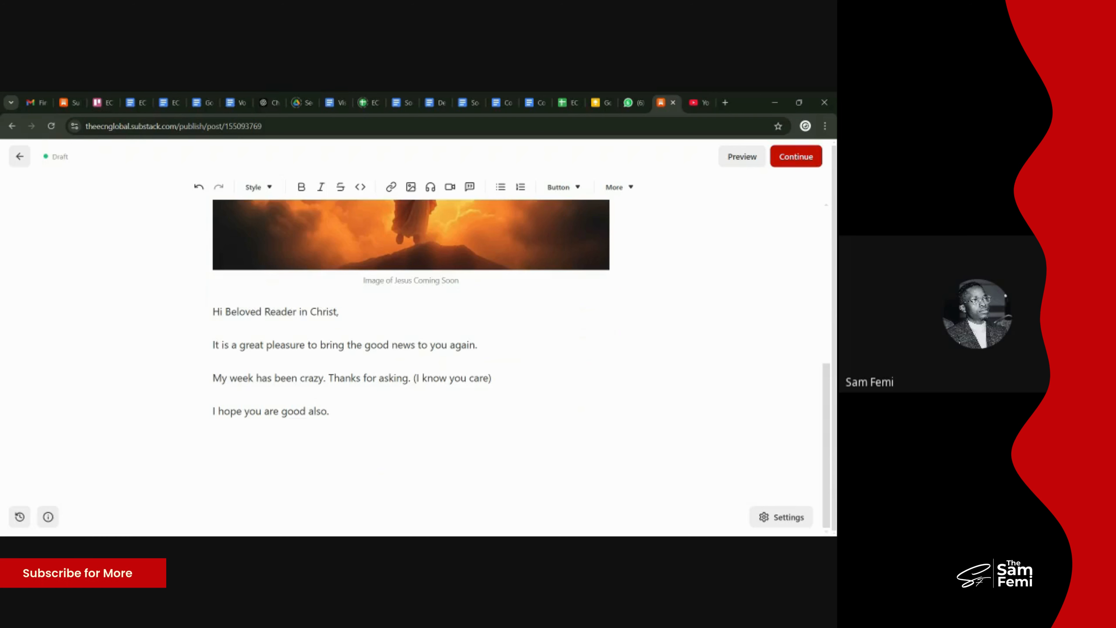
click(572, 188)
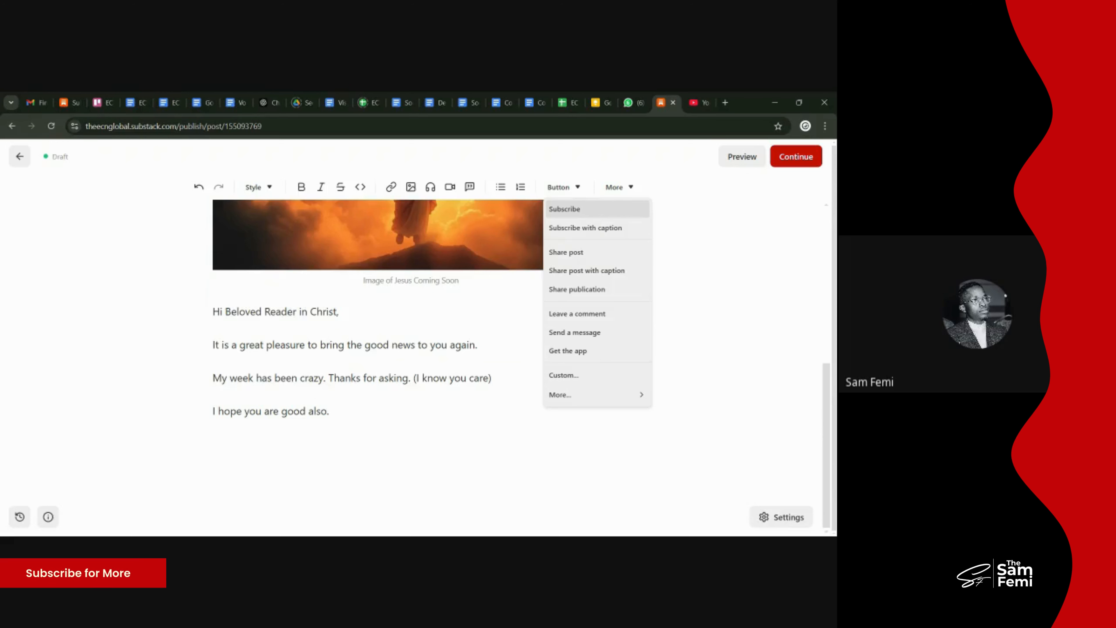
click(580, 213)
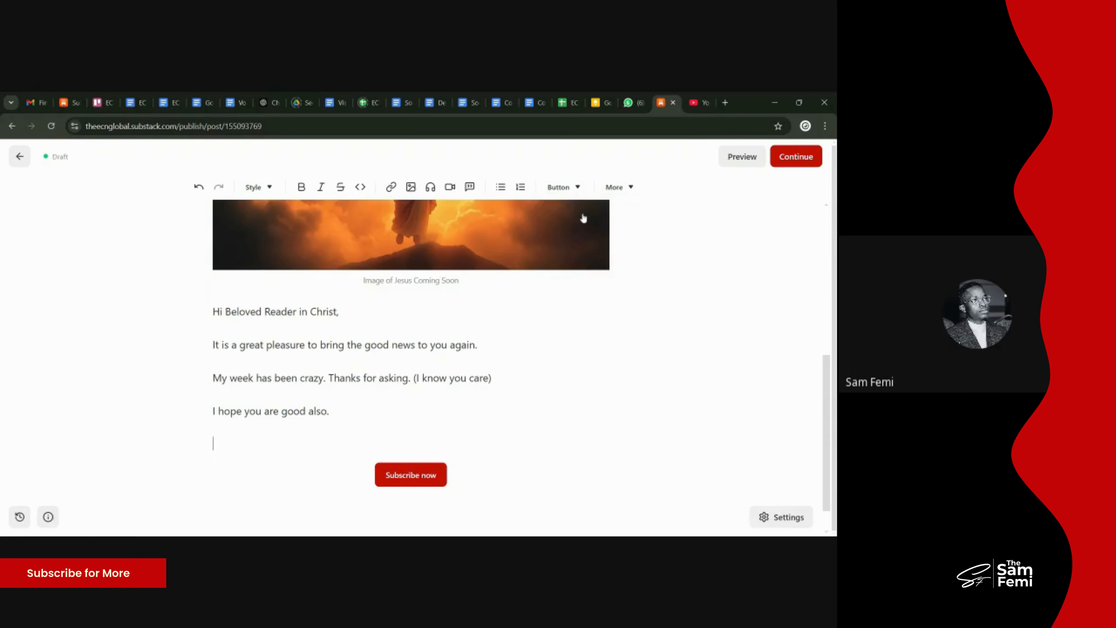
click(558, 187)
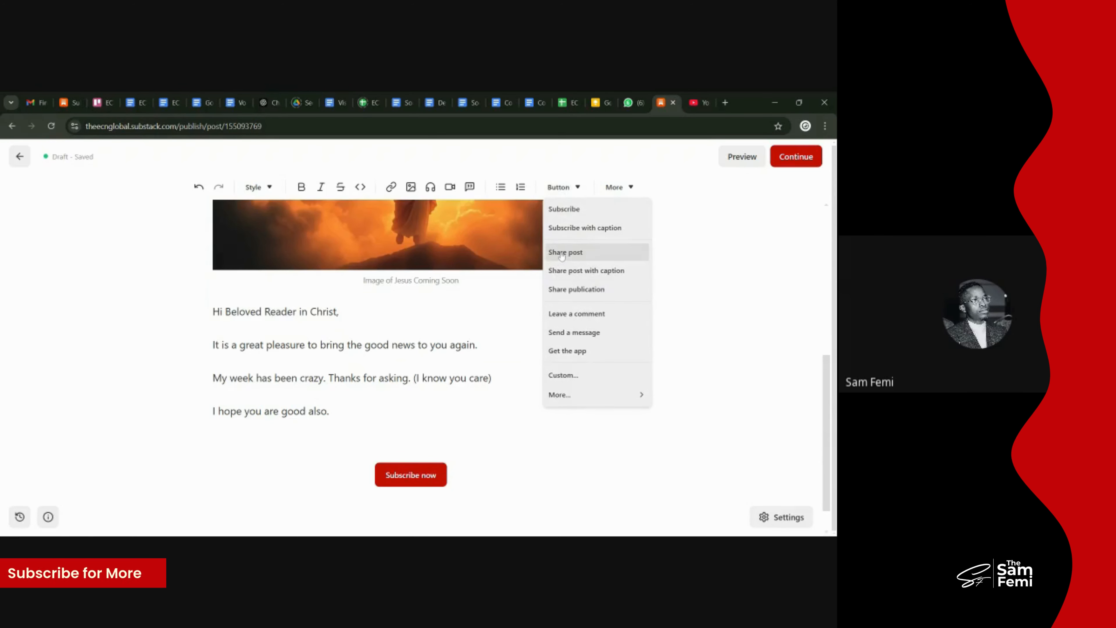
click(562, 253)
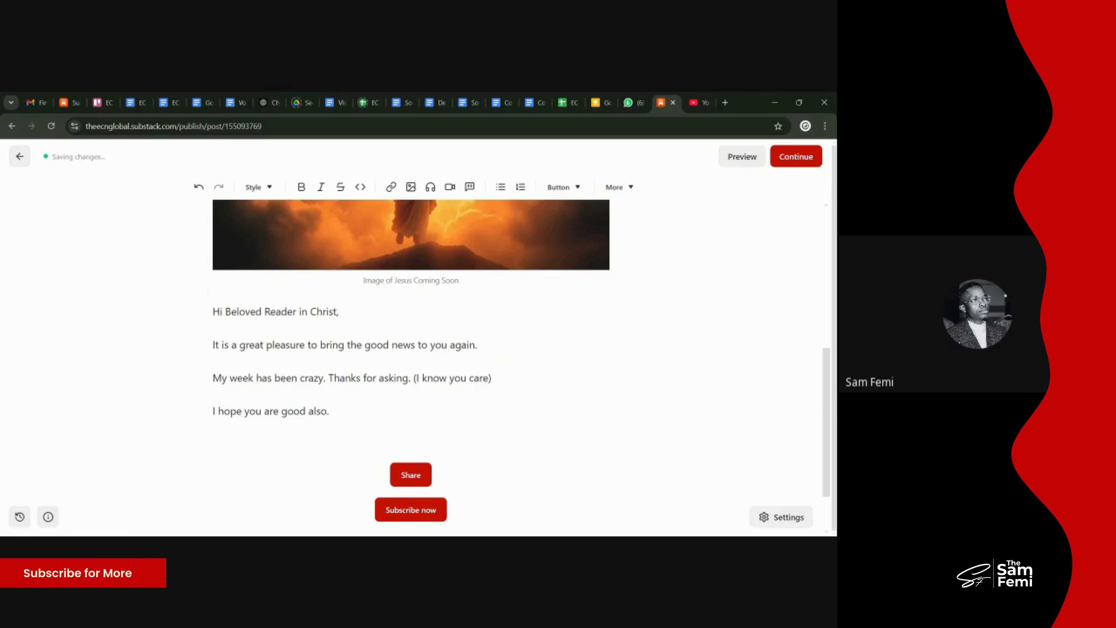
Step: Add a custom button labelled "Read the Blog Post" on the empty line above the Share button
click(552, 185)
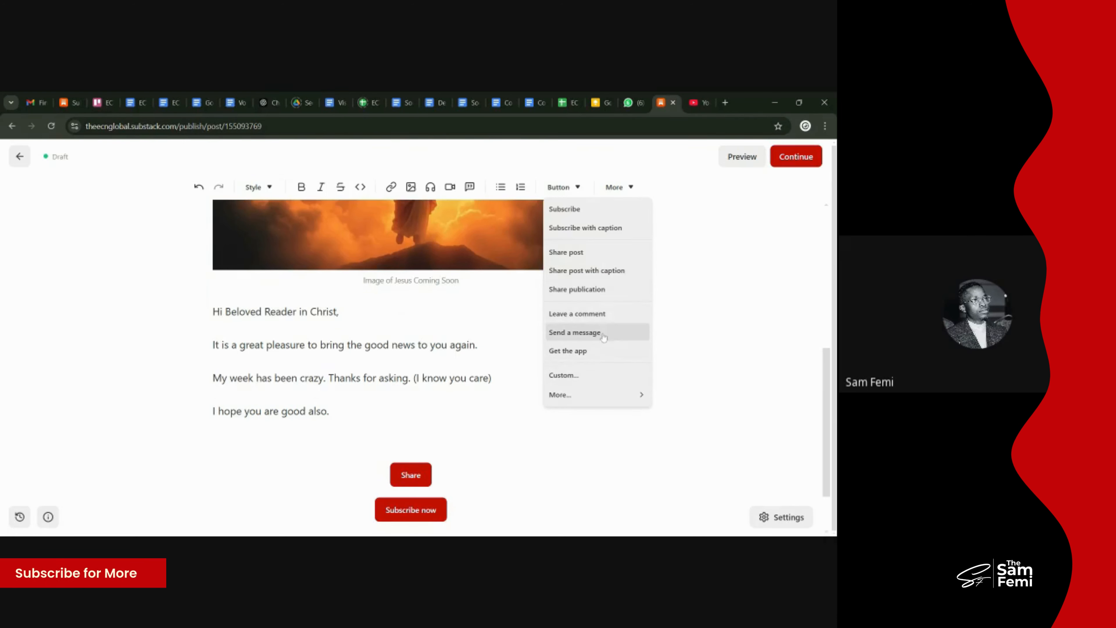
click(574, 376)
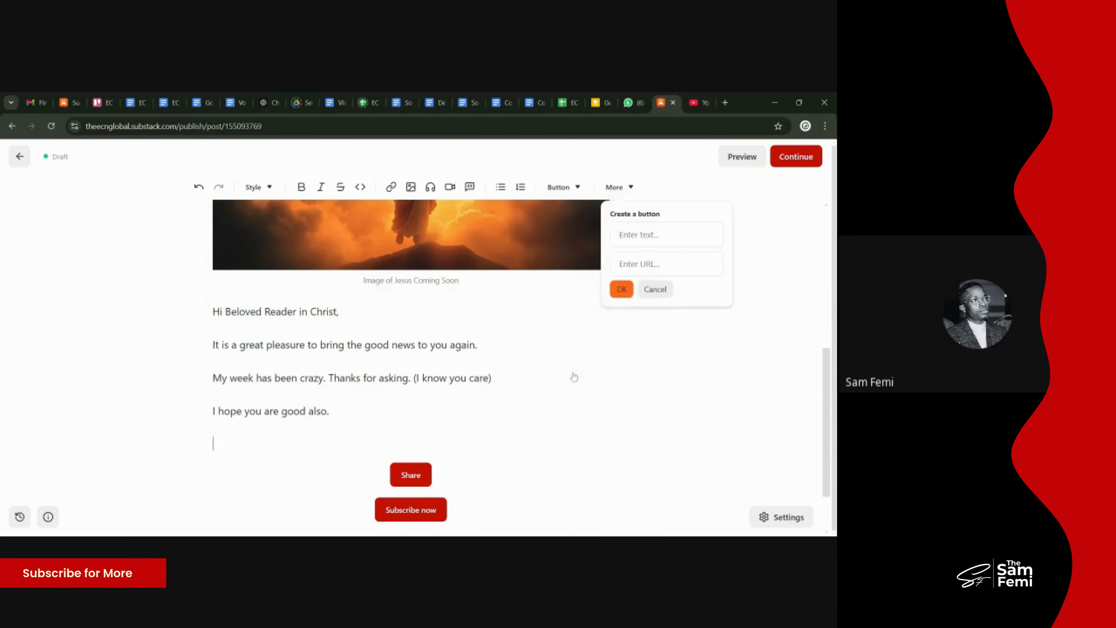
click(640, 235)
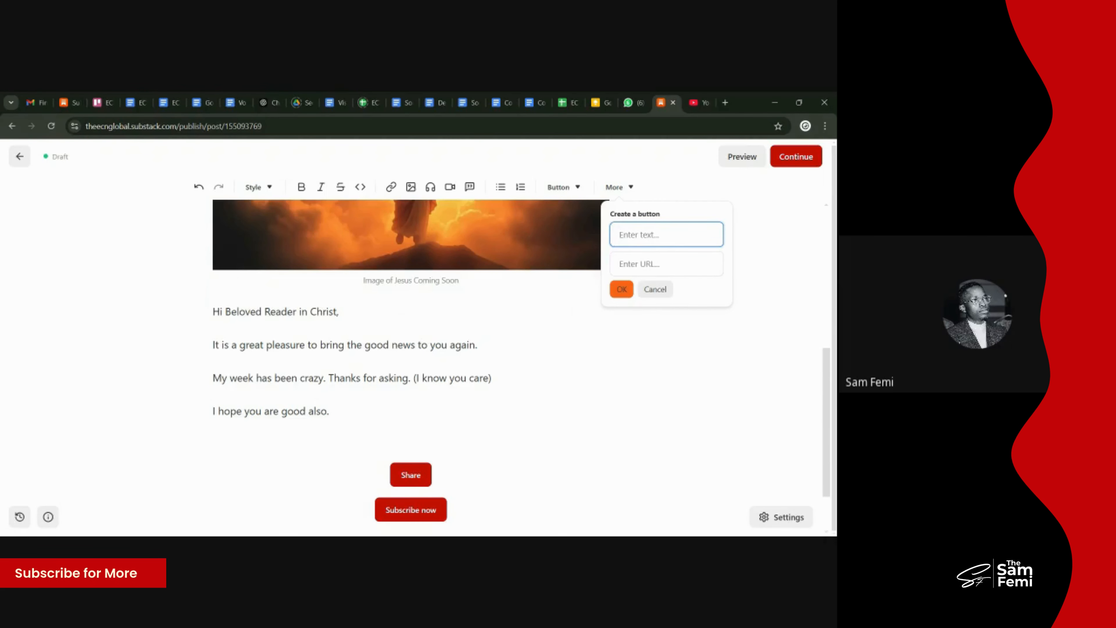
text(Read t)
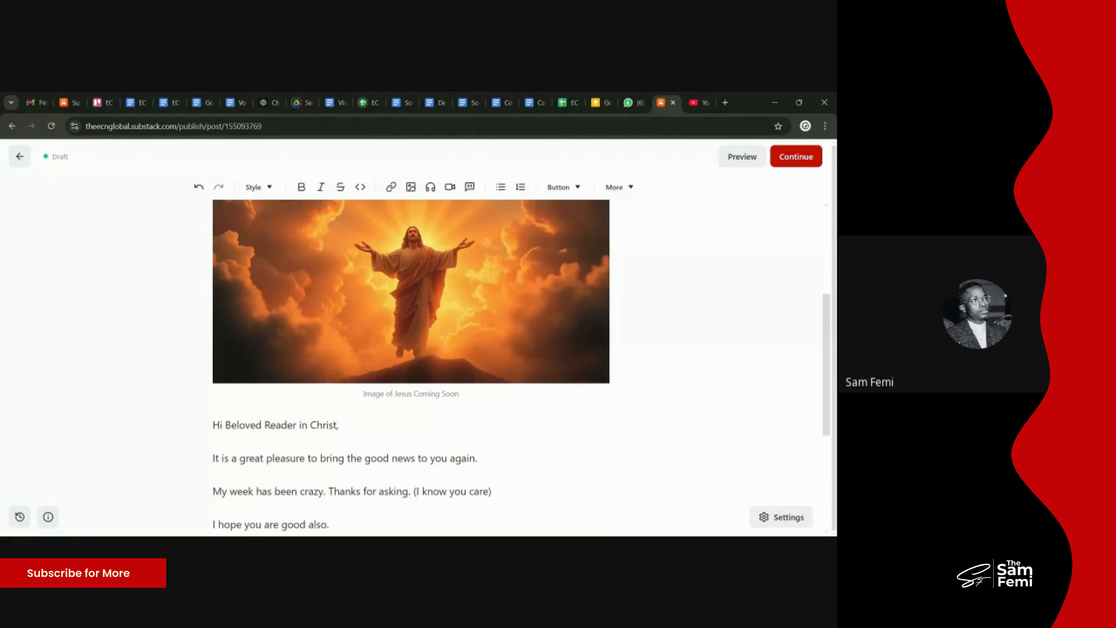
Step: Insert a divider between the "It is a great pleasure" paragraph and the "My week has been crazy" paragraph
scroll(411, 368, down, 1)
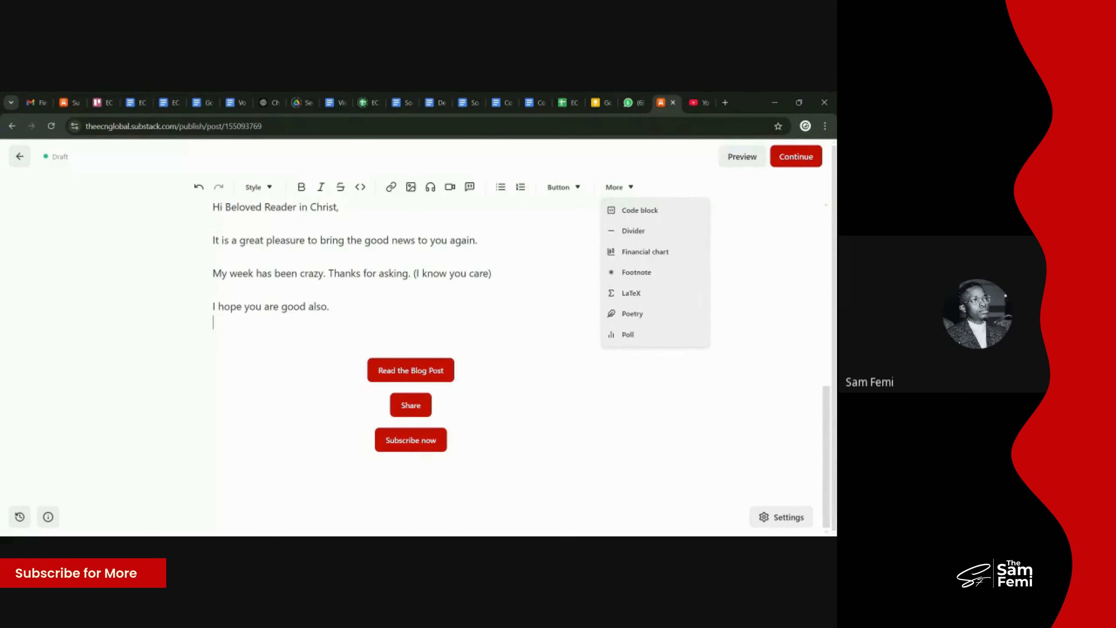
click(214, 256)
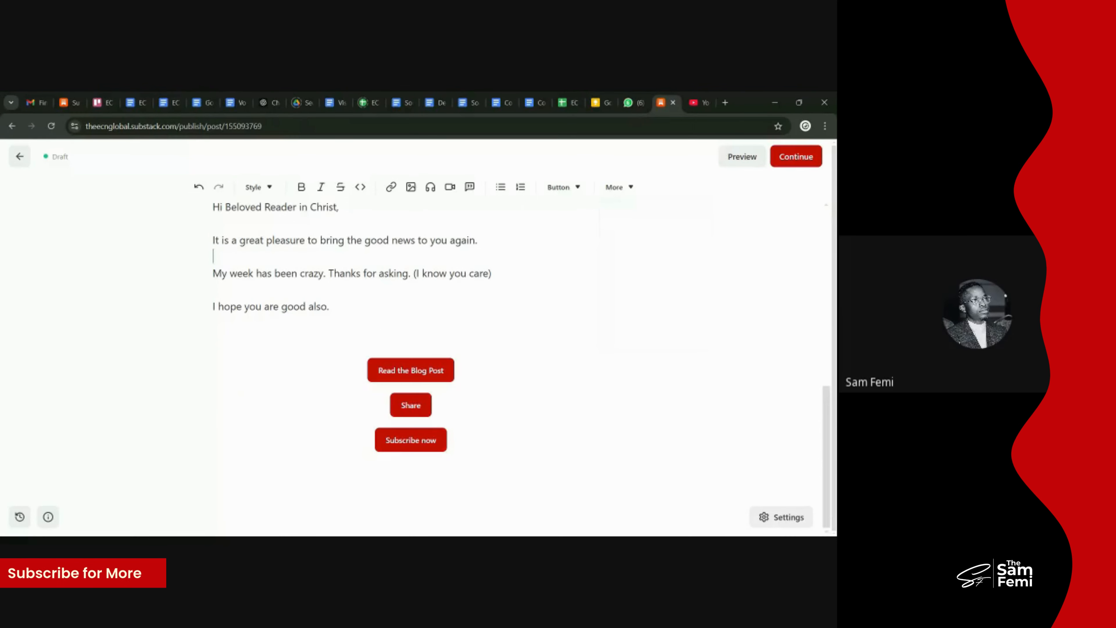
click(623, 192)
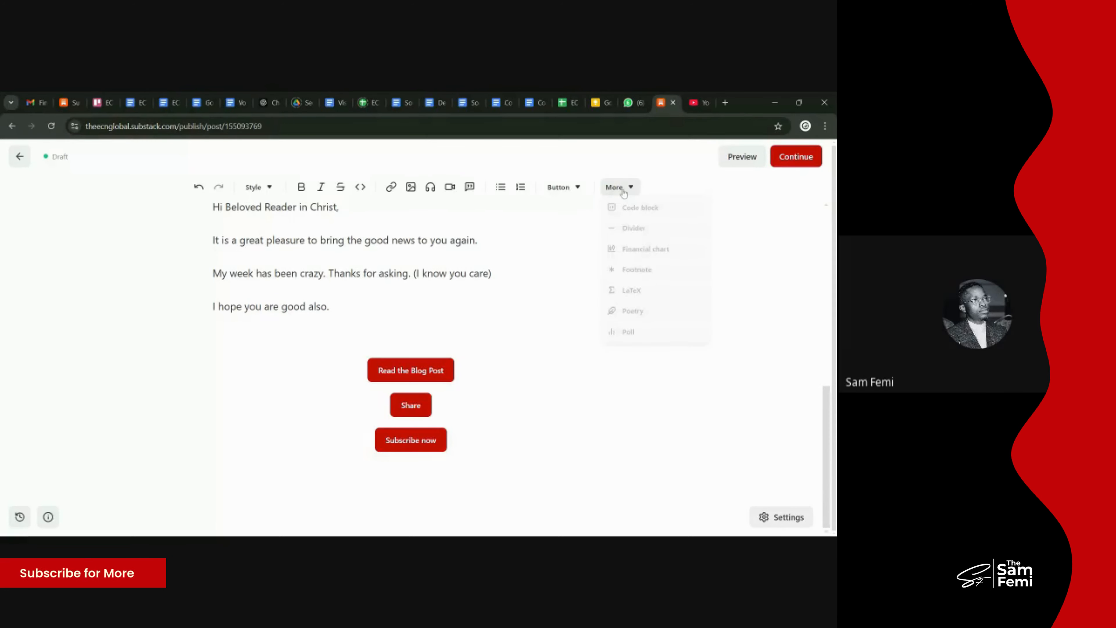
click(626, 233)
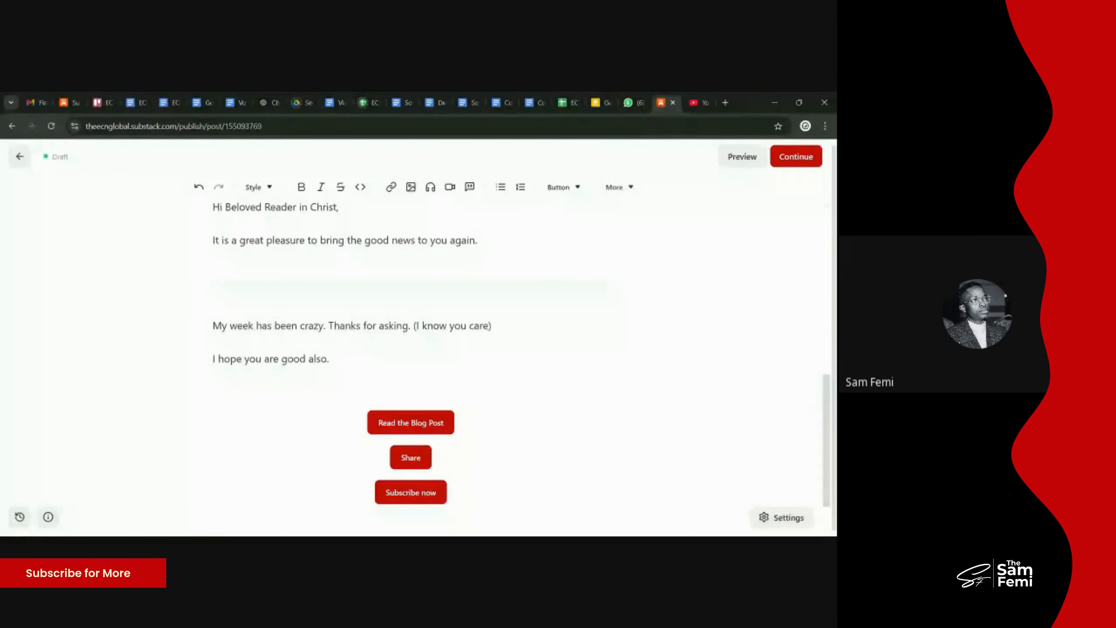
scroll(283, 295, up, 2)
scroll(411, 352, down, 2)
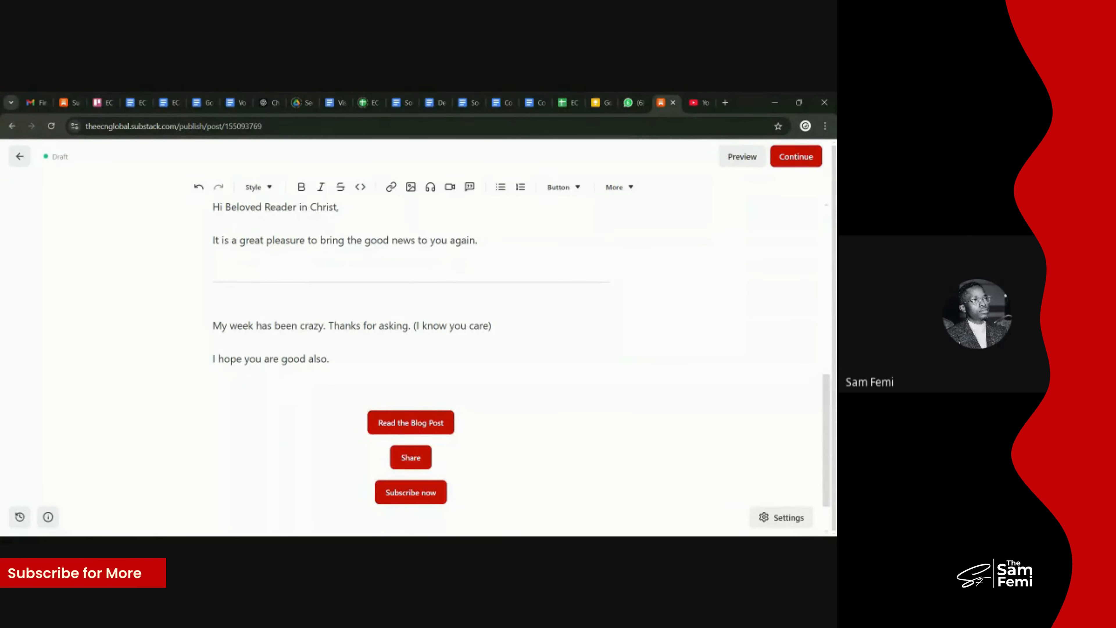
Step: Select the "Read the Blog Post" button block above the Share button
click(491, 421)
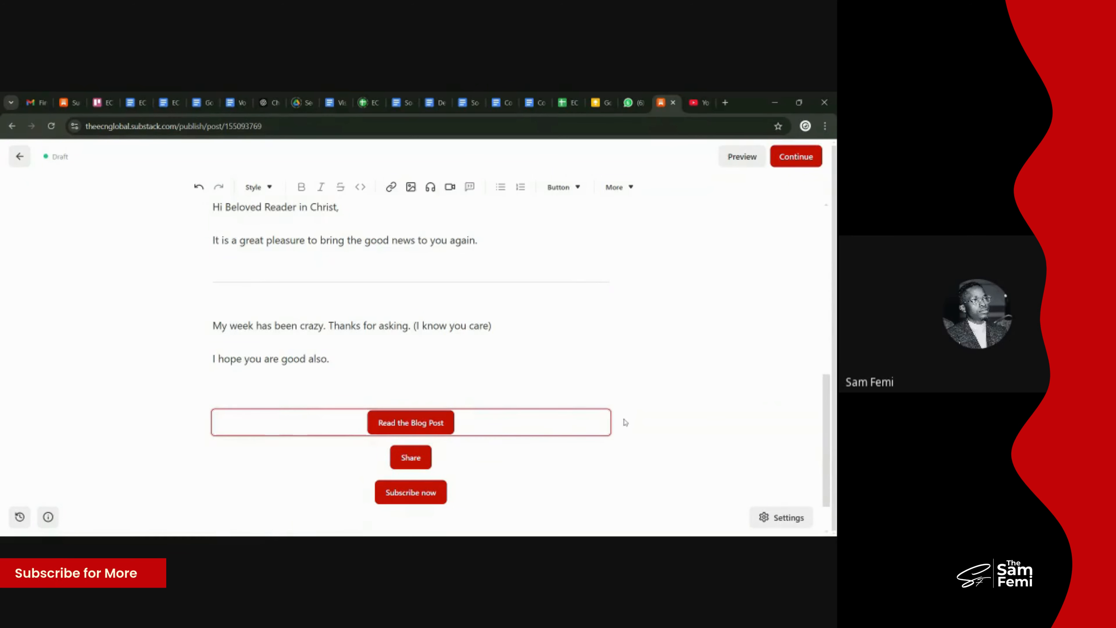
click(359, 456)
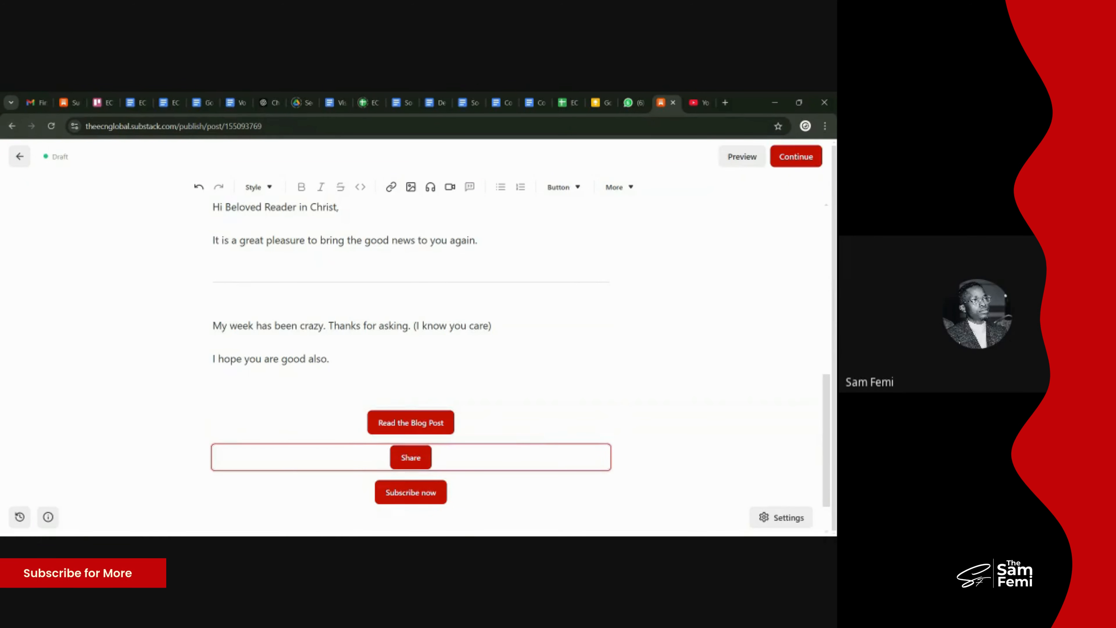
click(574, 417)
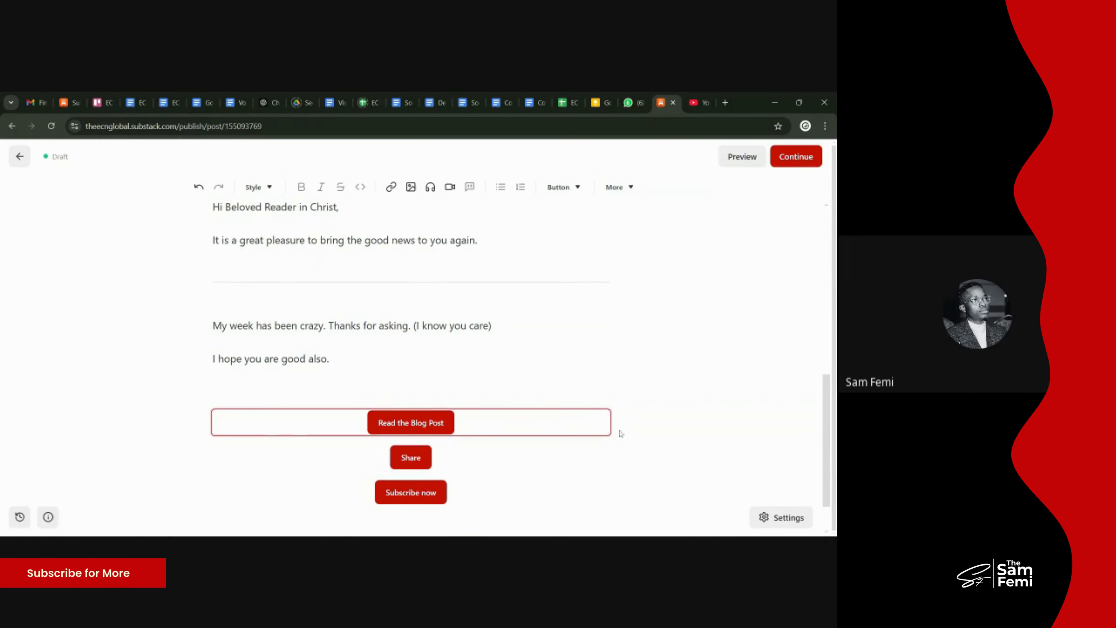